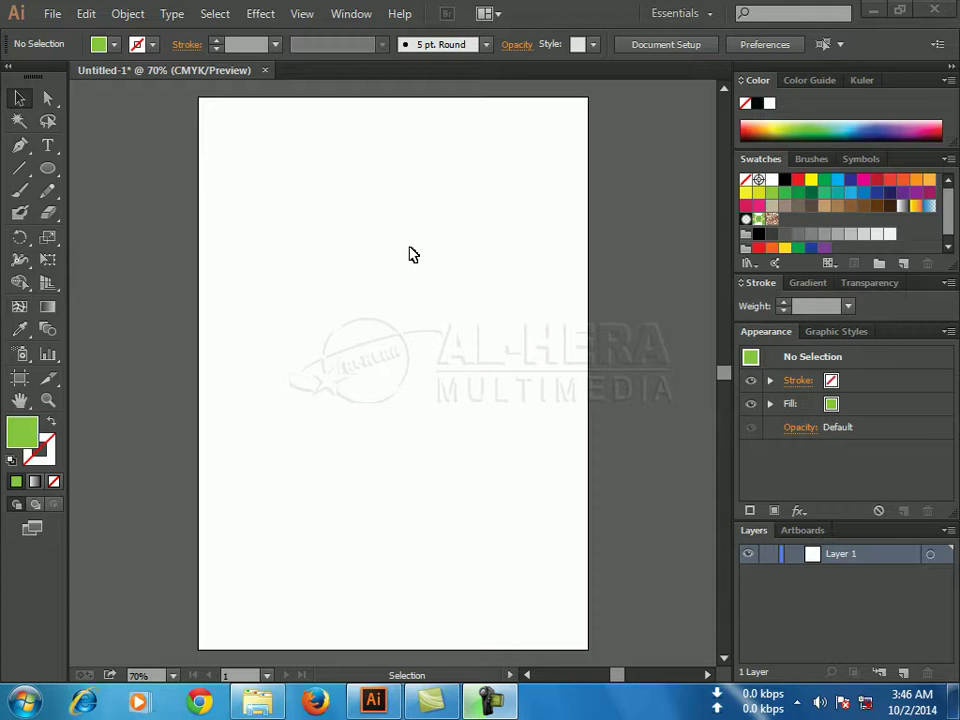
Step: Display the document's symbols and open the Flowers symbol library
click(874, 161)
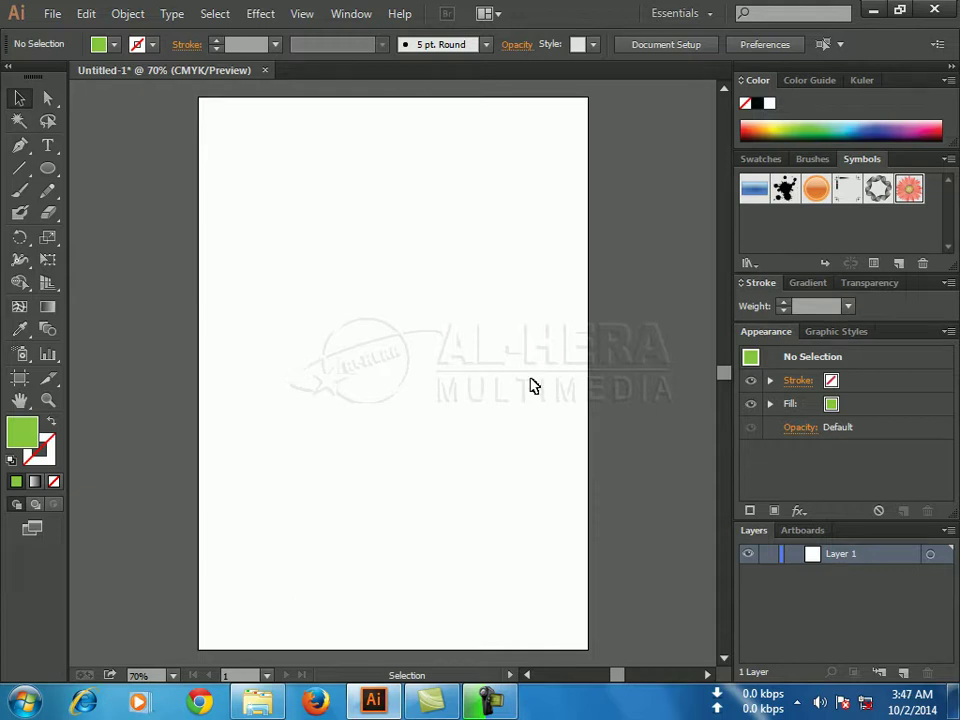
click(349, 14)
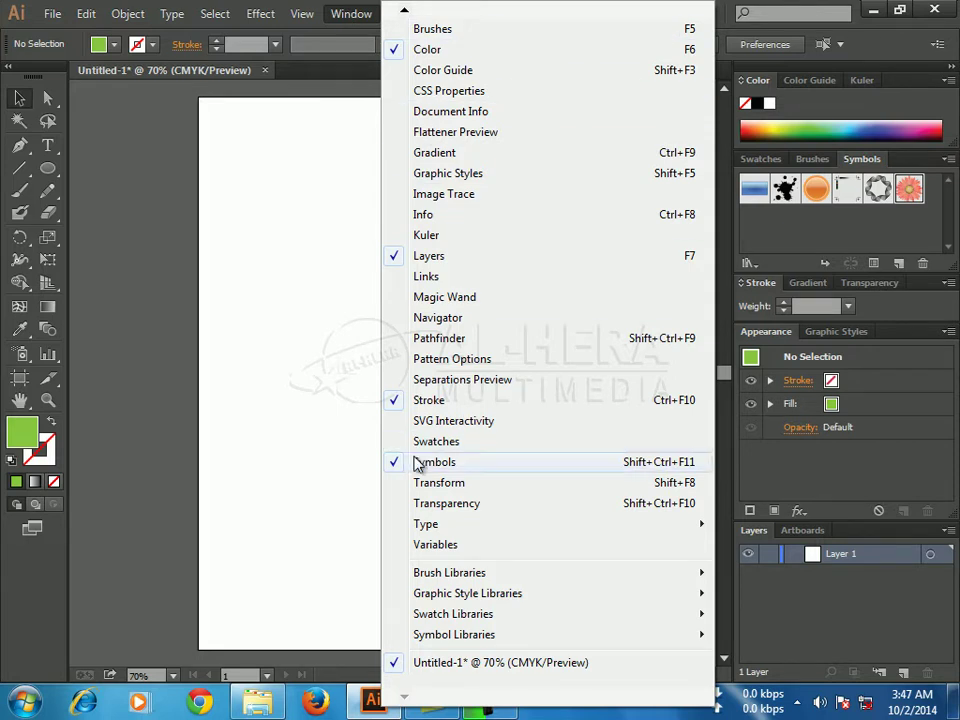
mouse_move(452, 640)
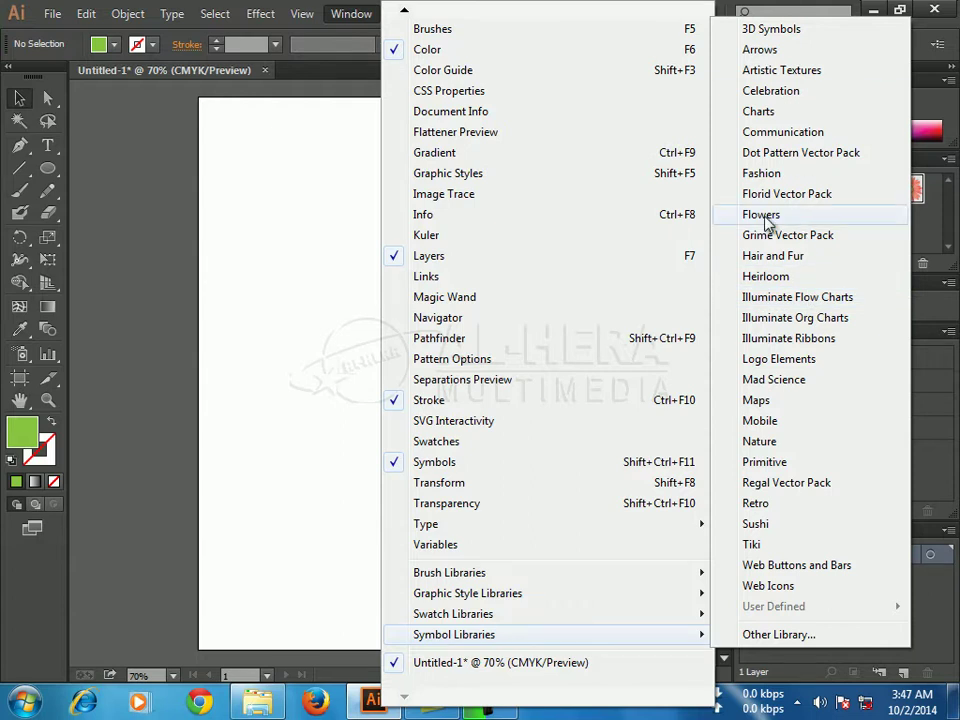
click(762, 215)
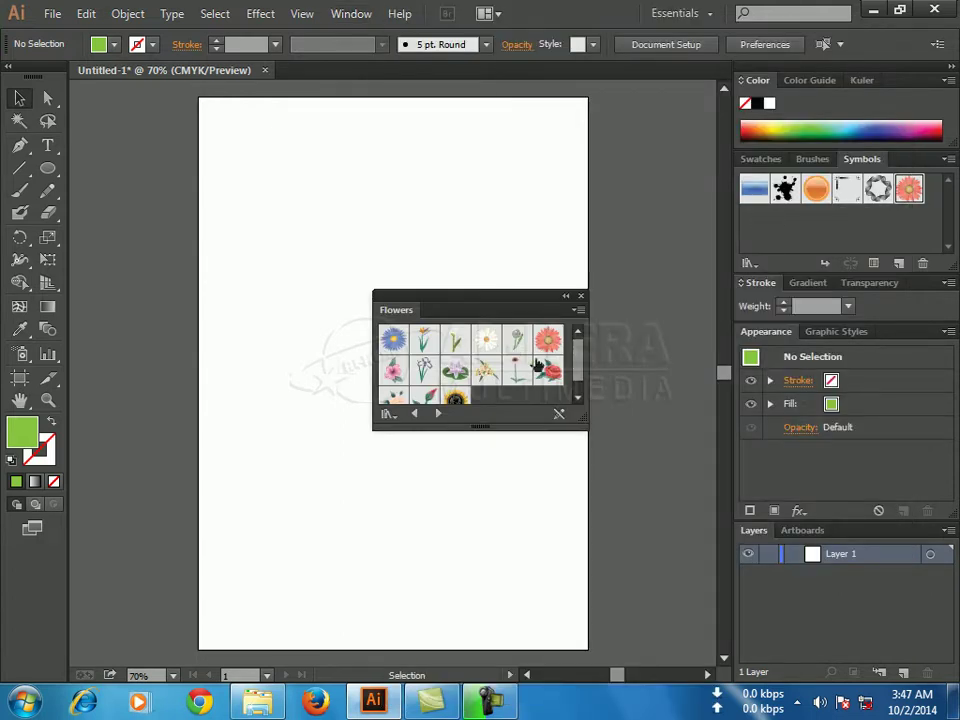
Step: Place one Hibiscus symbol from the Flowers library on the upper half of the artboard and close the library
drag(472, 300, 671, 246)
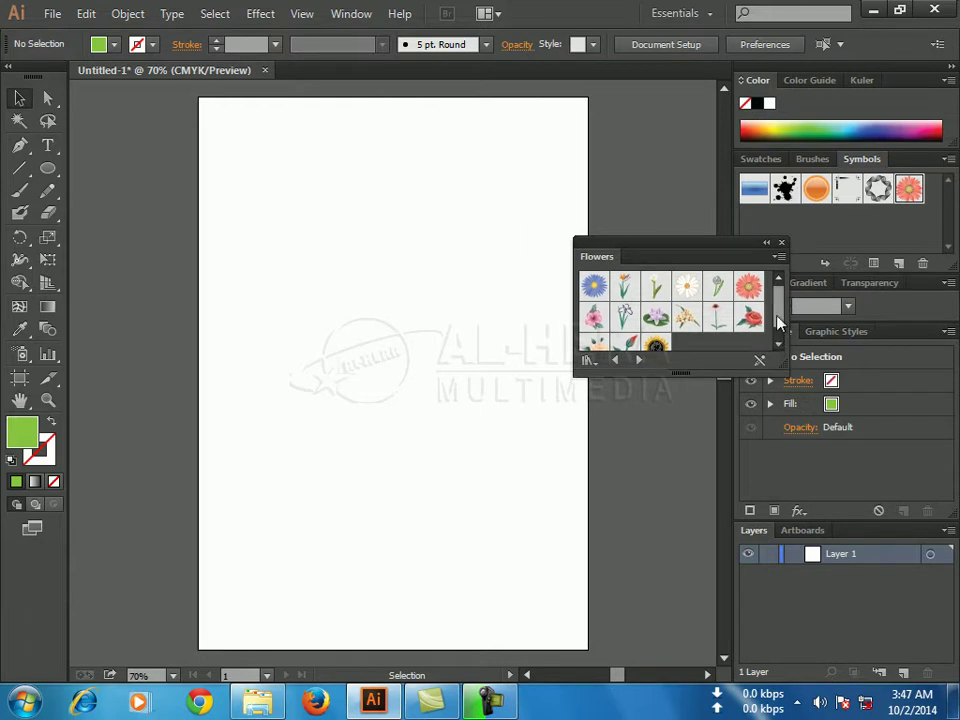
drag(781, 313, 781, 330)
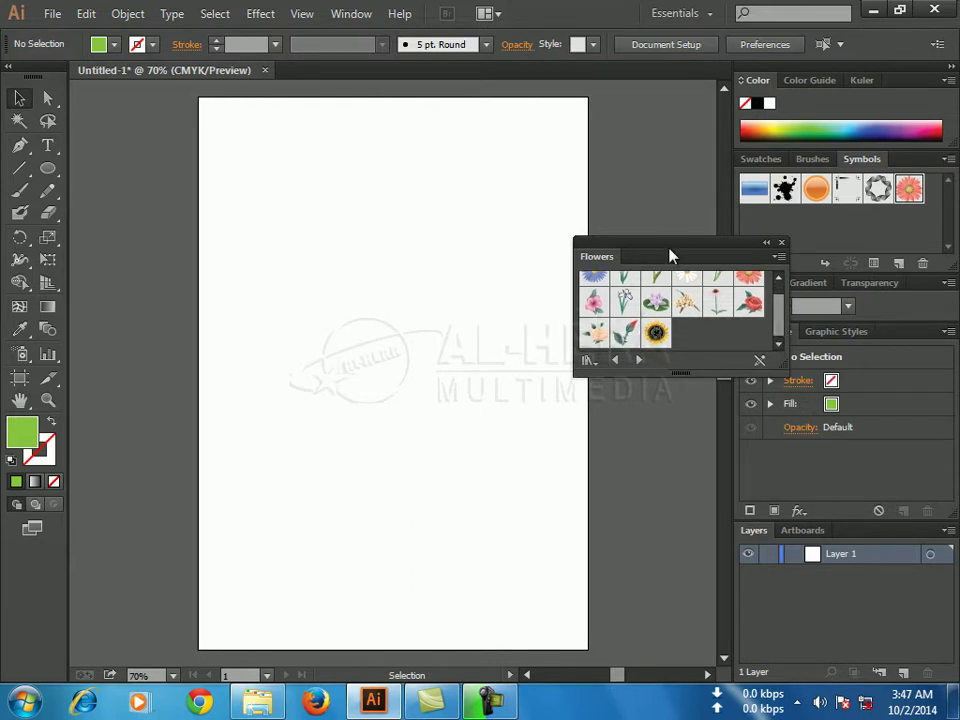
drag(661, 255, 684, 209)
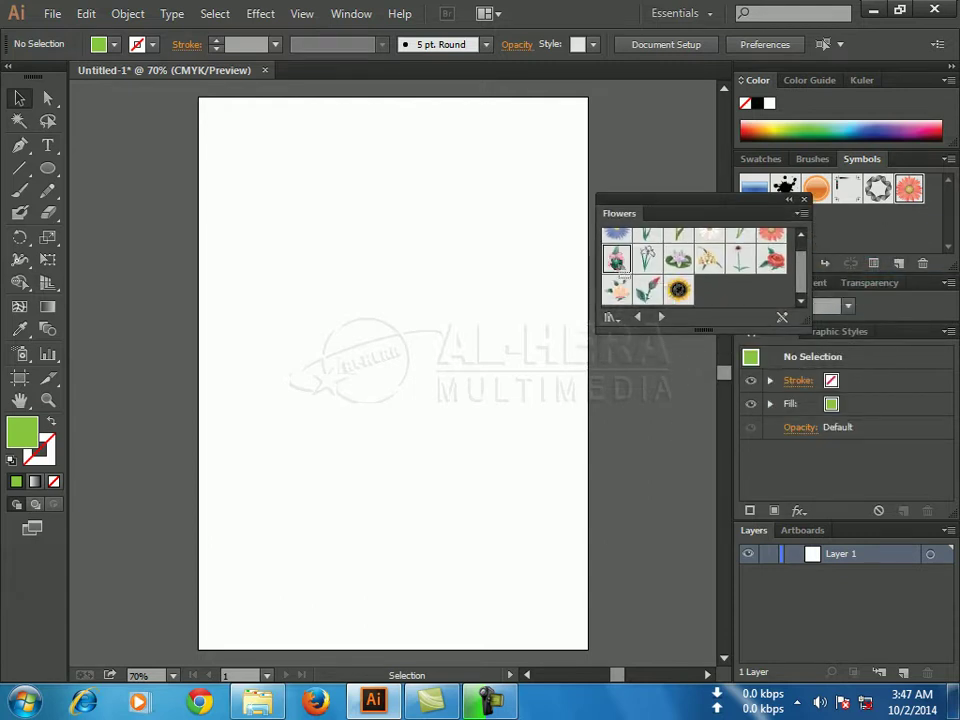
drag(617, 266, 355, 288)
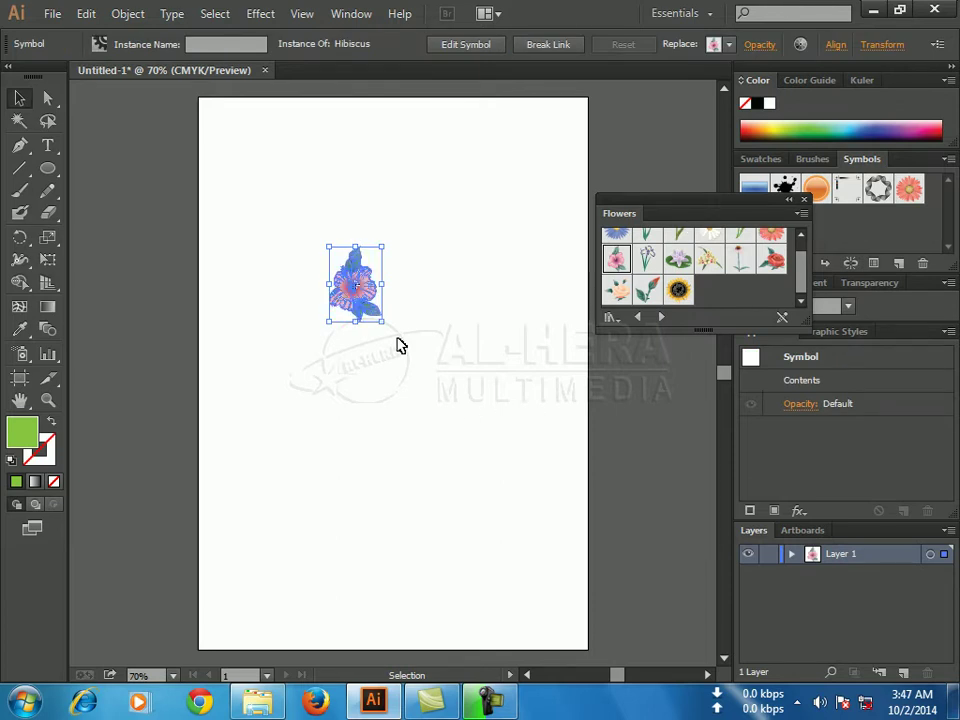
click(805, 200)
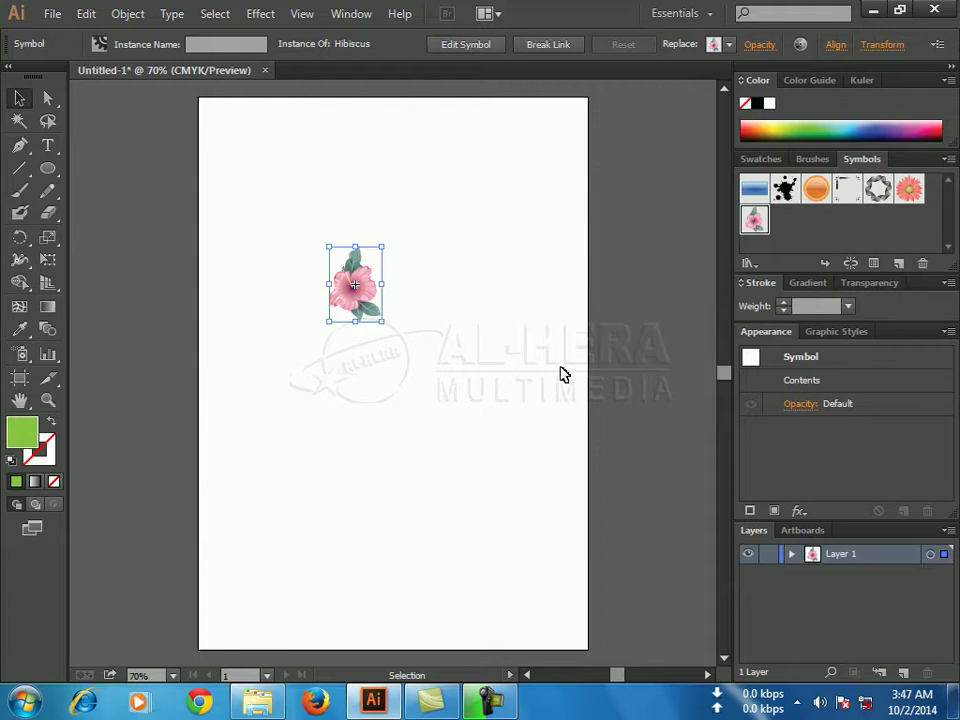
Step: Spray a cluster of hibiscus flowers around the placed one with the Symbol Sprayer Tool
click(399, 360)
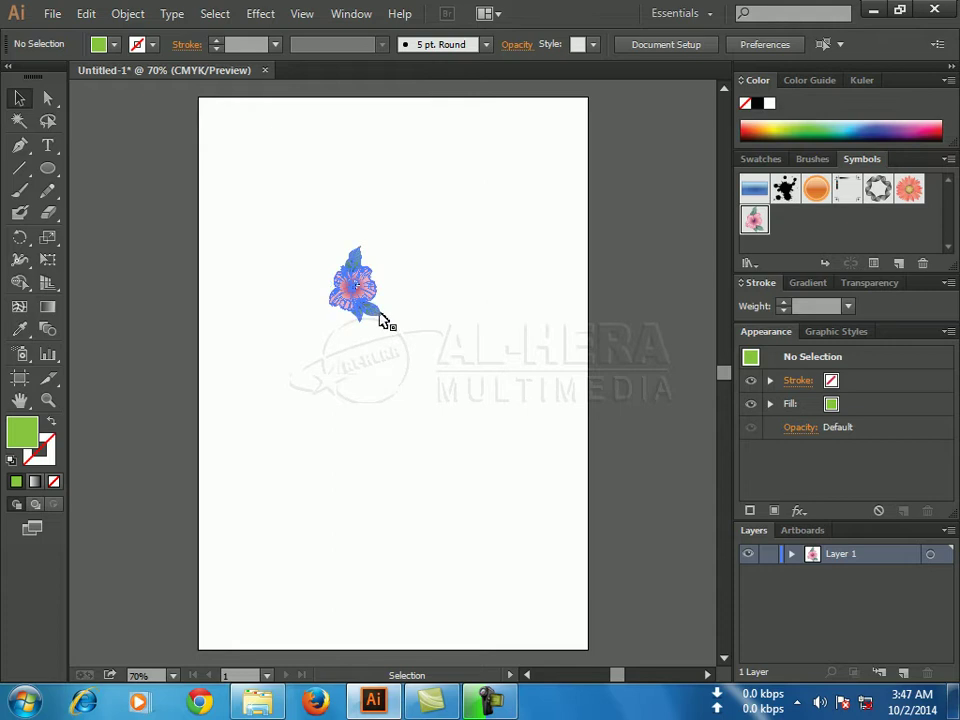
click(379, 318)
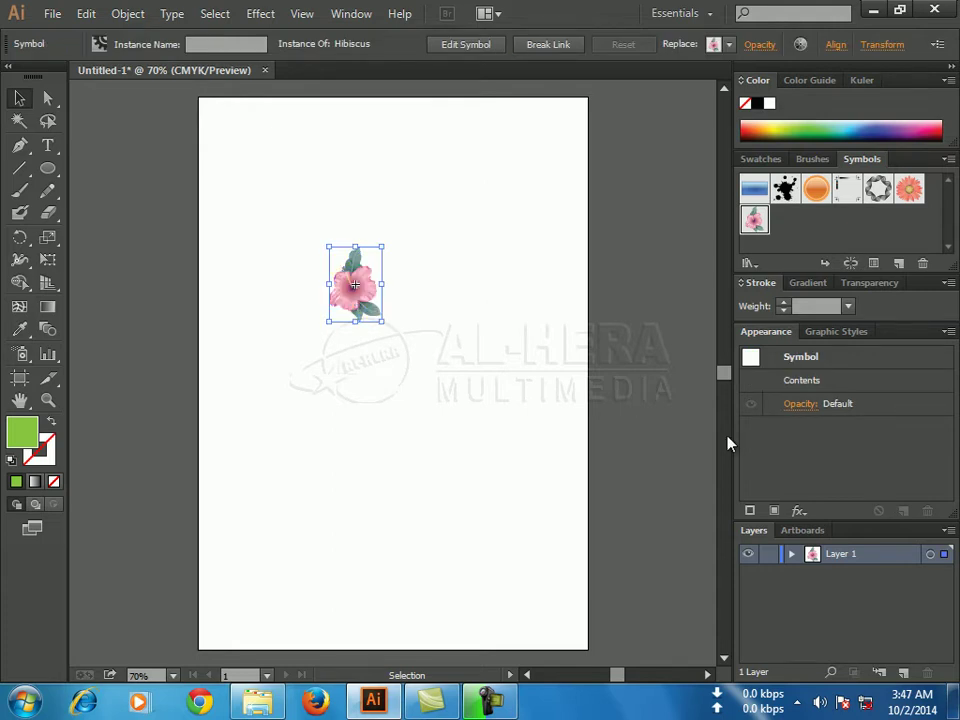
click(26, 361)
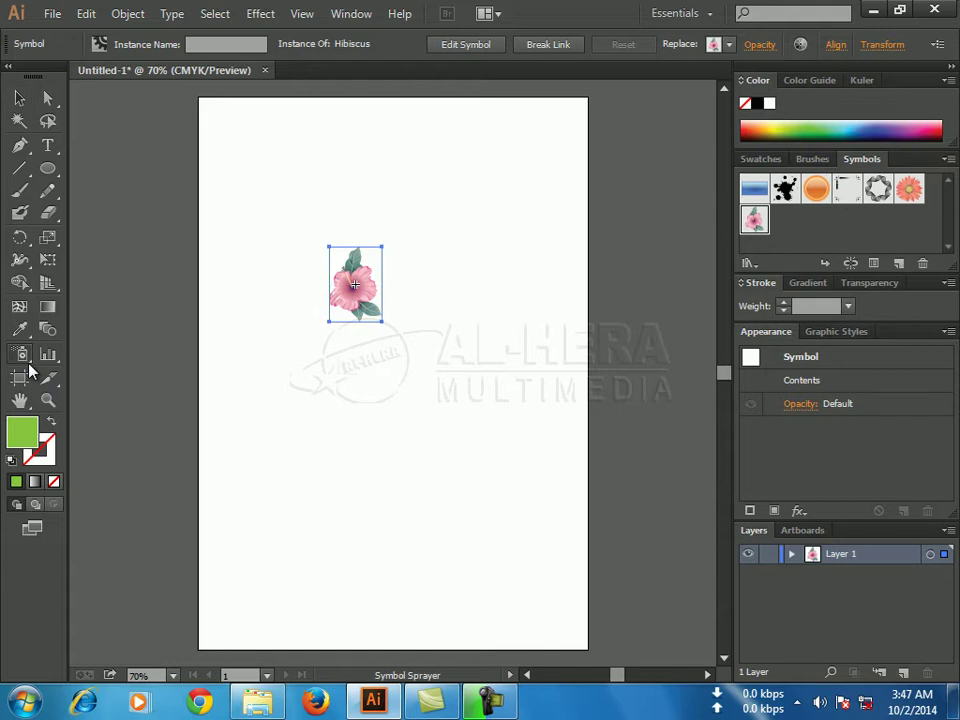
click(28, 365)
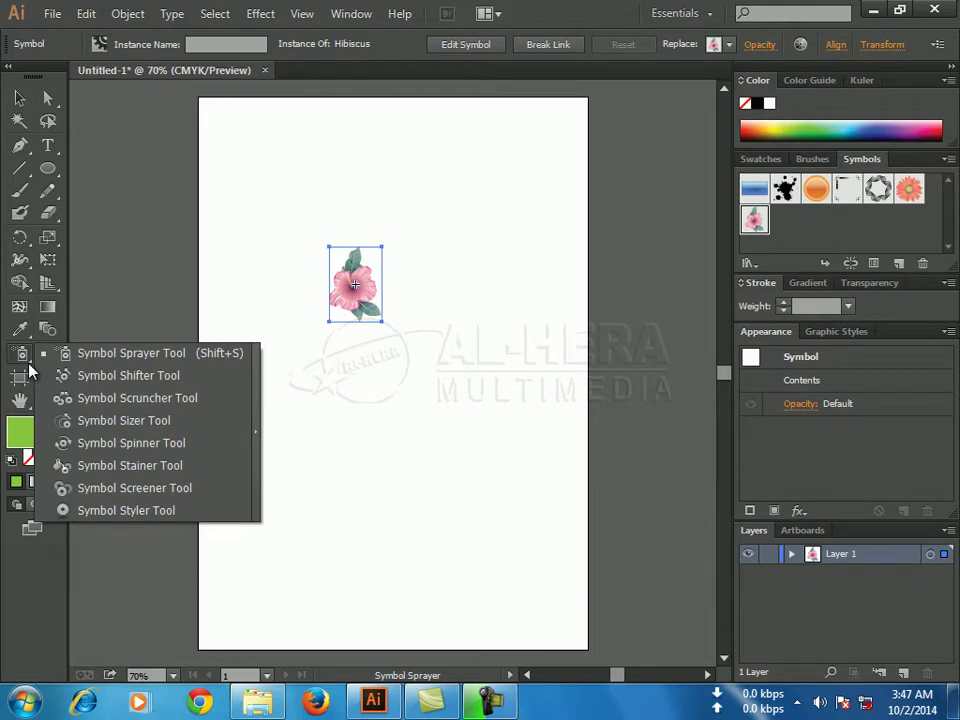
click(193, 356)
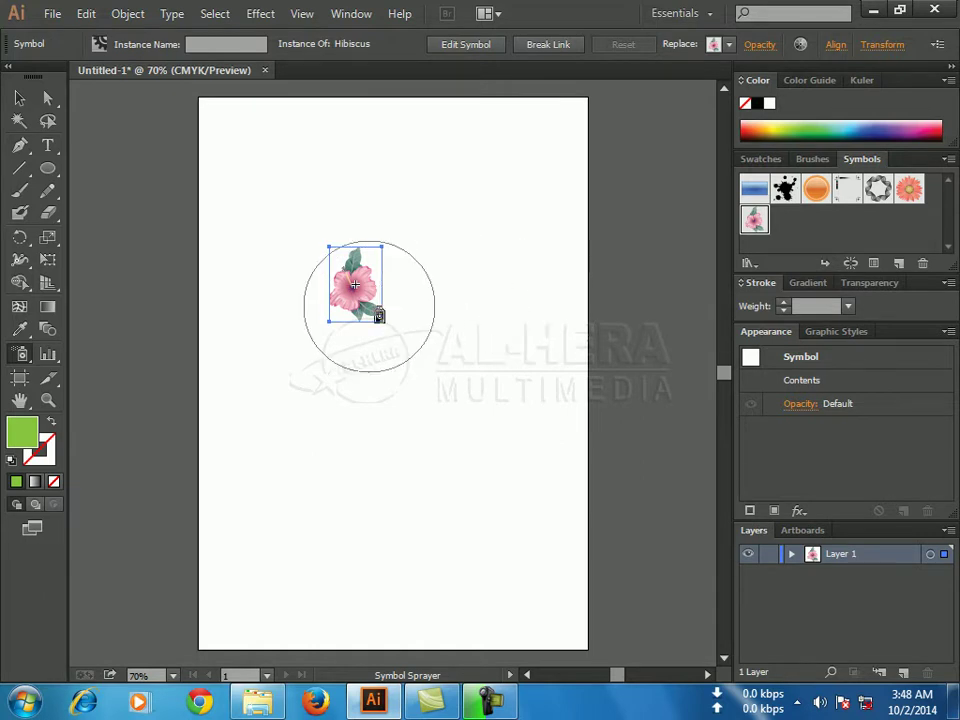
mouse_move(374, 291)
mouse_down()
mouse_move(391, 325)
mouse_move(362, 343)
mouse_move(317, 332)
mouse_move(321, 249)
mouse_move(333, 257)
mouse_move(317, 332)
mouse_move(439, 304)
mouse_move(396, 360)
mouse_move(420, 316)
mouse_up()
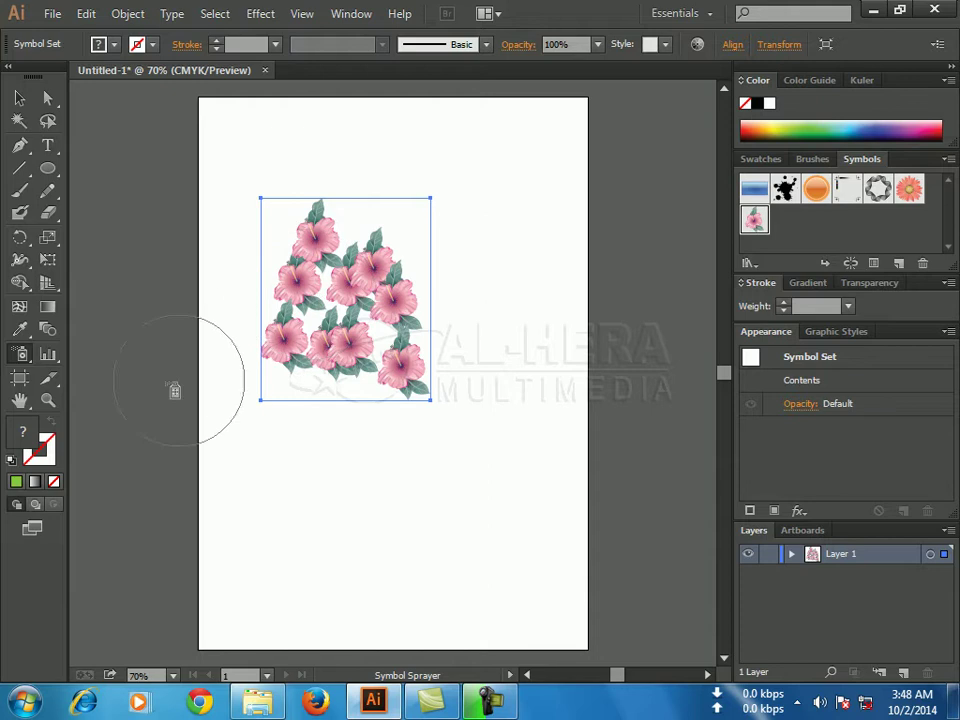
Step: Spread the overlapping hibiscus flowers of the symbol set apart with the Symbol Shifter Tool
click(29, 362)
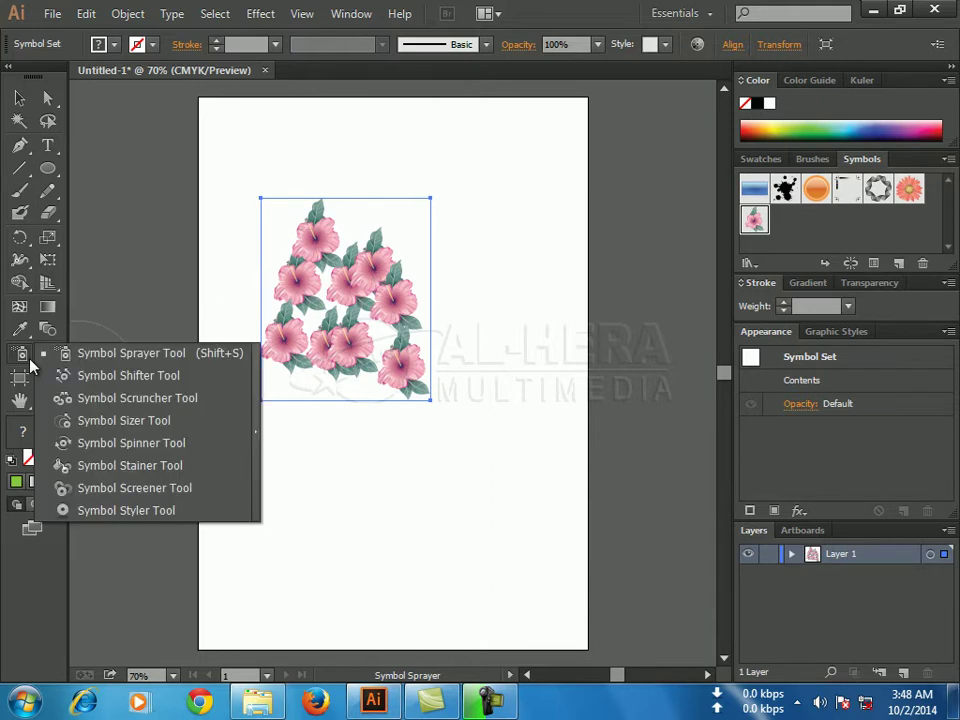
click(158, 381)
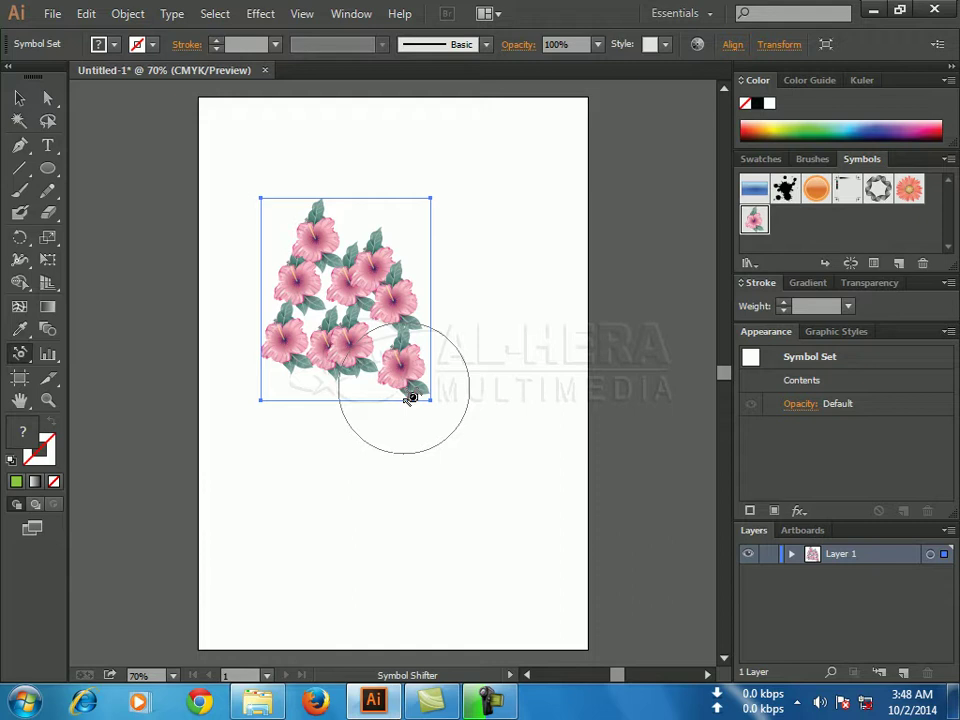
mouse_move(410, 398)
mouse_down()
mouse_move(355, 280)
mouse_move(372, 297)
mouse_move(306, 267)
mouse_move(357, 258)
mouse_up()
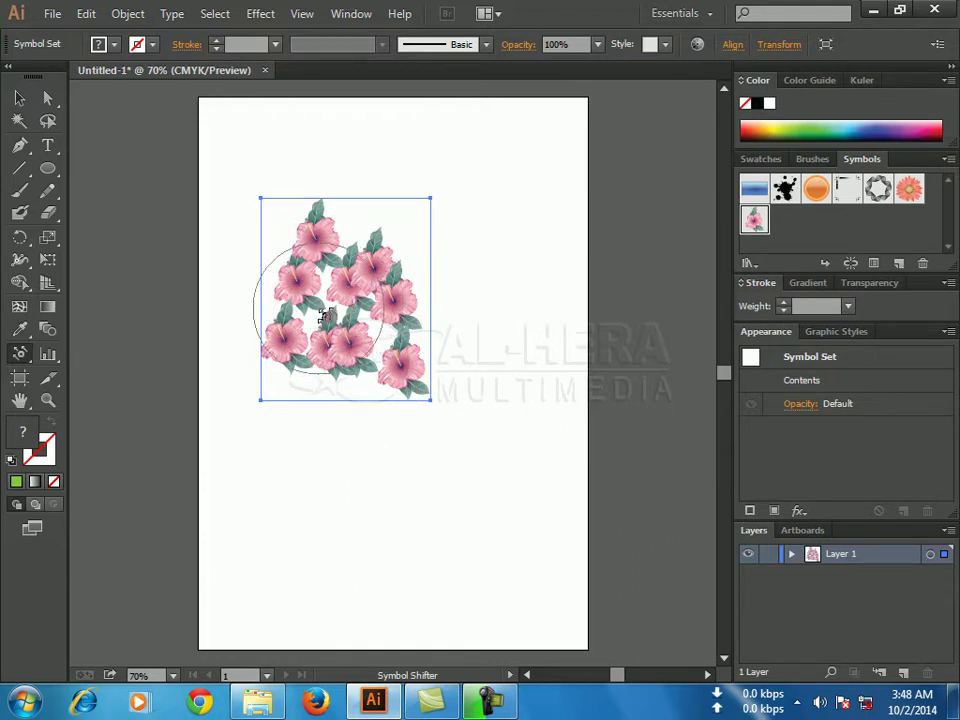
mouse_move(386, 266)
mouse_down()
mouse_move(379, 257)
mouse_move(392, 253)
mouse_move(400, 220)
mouse_up()
mouse_move(400, 295)
mouse_down()
mouse_move(463, 388)
mouse_move(517, 389)
mouse_move(464, 340)
mouse_move(458, 315)
mouse_move(470, 216)
mouse_up()
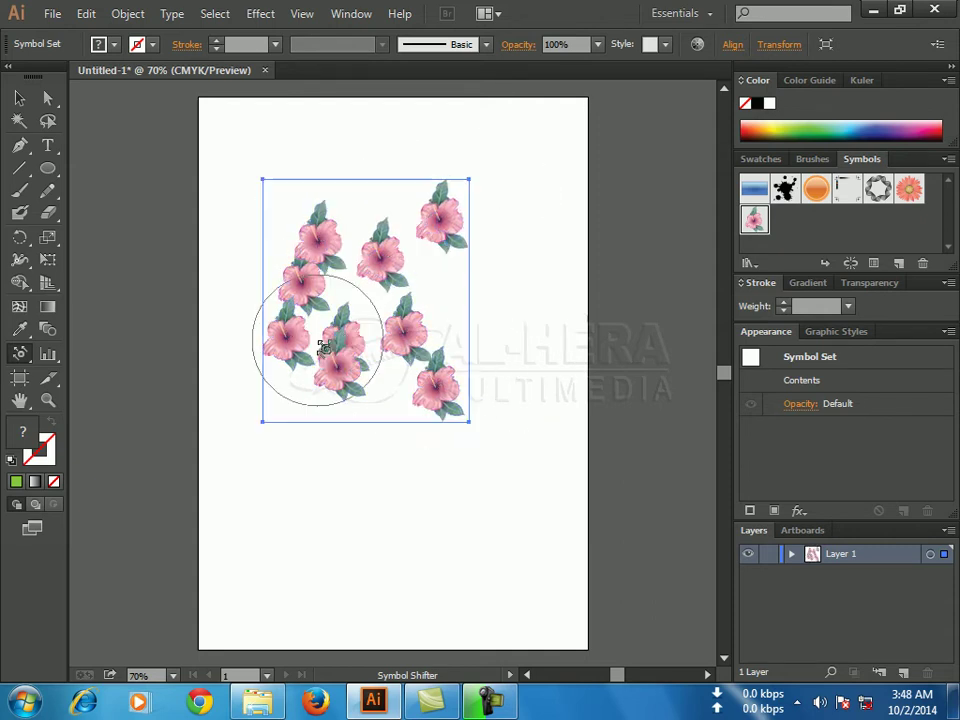
drag(326, 268, 383, 180)
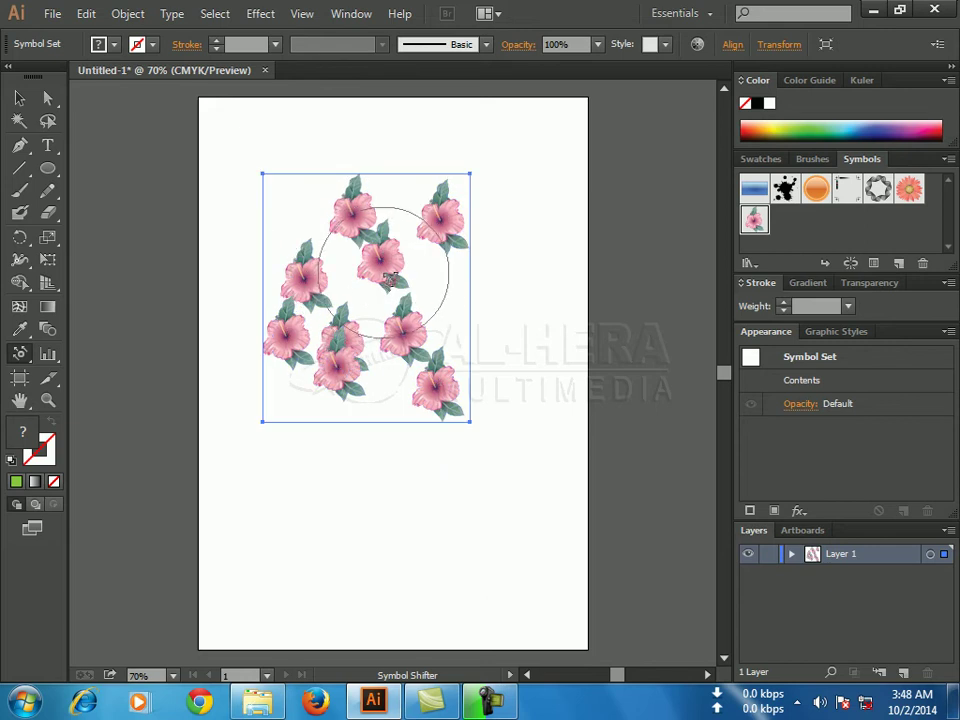
mouse_move(342, 347)
mouse_down()
mouse_move(332, 350)
mouse_move(386, 279)
mouse_move(345, 385)
mouse_up()
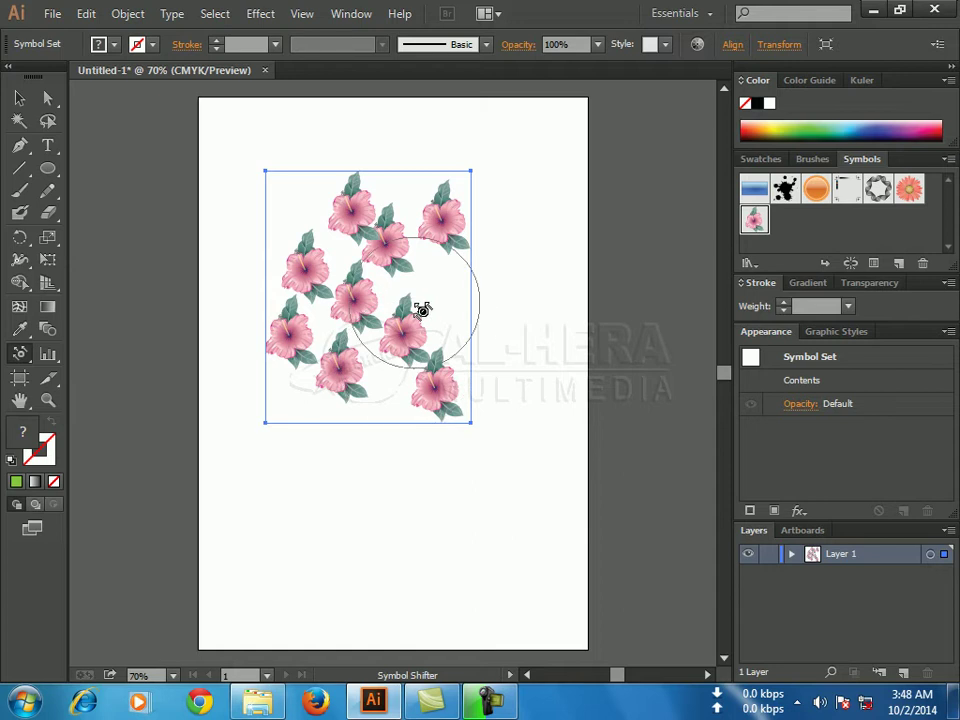
drag(347, 175, 330, 210)
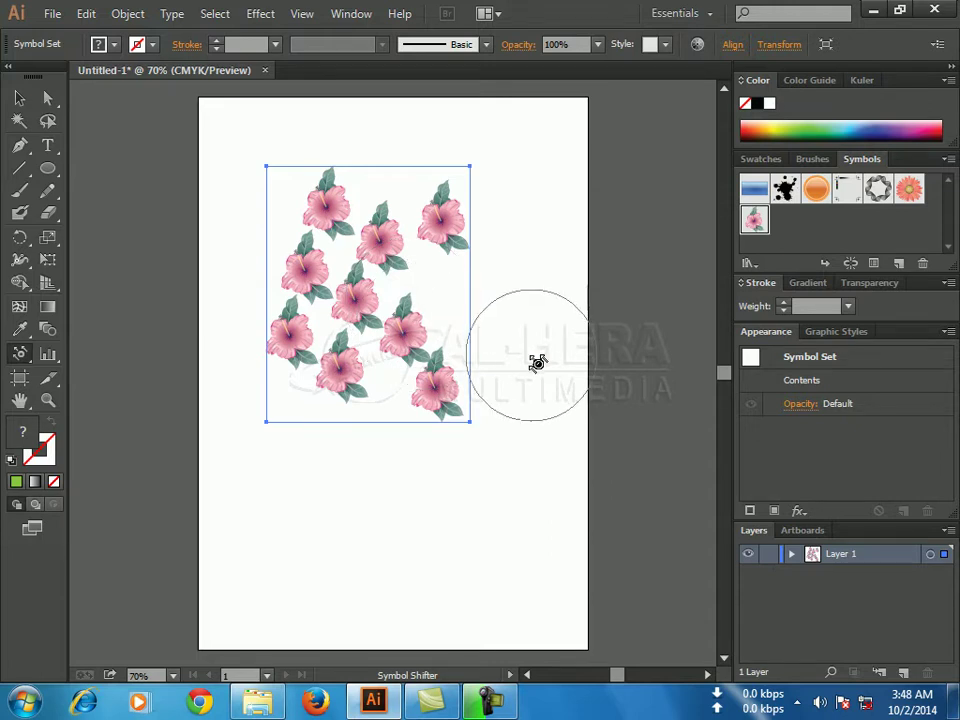
Step: Pull the flowers of the symbol set slightly closer together with the Symbol Scruncher Tool
click(25, 365)
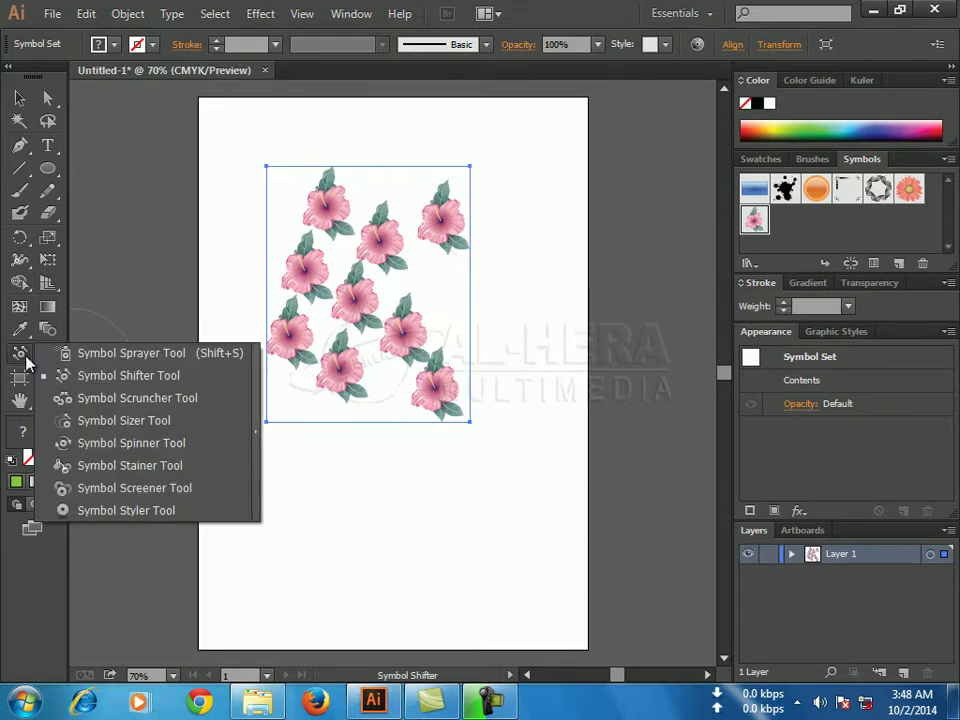
click(155, 405)
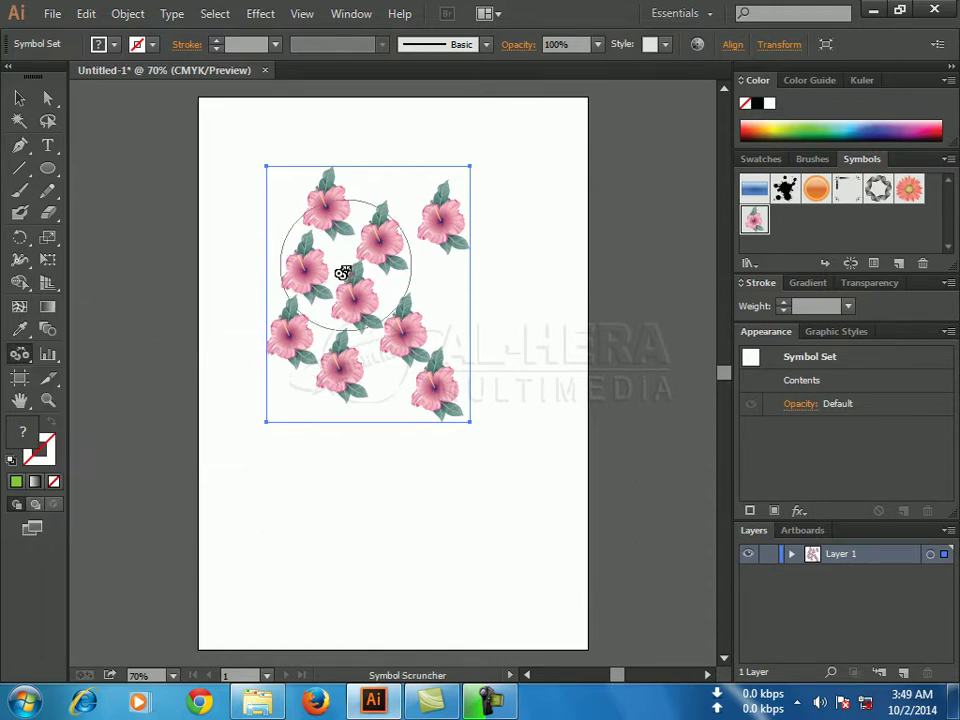
mouse_move(362, 272)
mouse_down()
mouse_move(309, 252)
mouse_move(385, 226)
mouse_move(362, 318)
mouse_up()
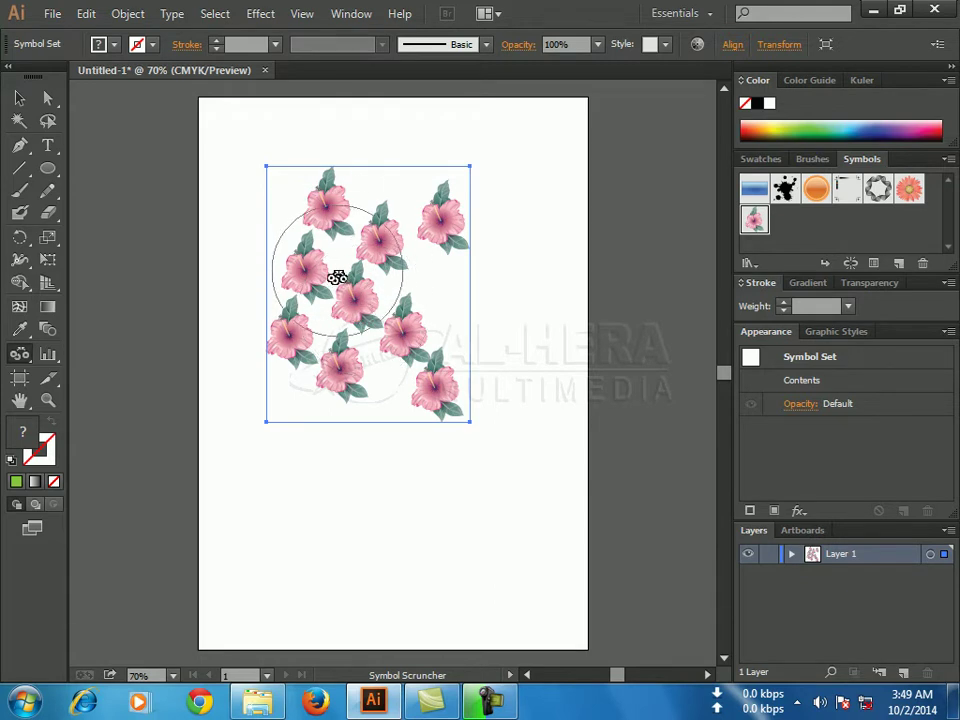
mouse_move(343, 259)
mouse_down()
mouse_move(467, 412)
mouse_move(420, 318)
mouse_move(416, 288)
mouse_move(455, 306)
mouse_move(436, 288)
mouse_move(429, 246)
mouse_up()
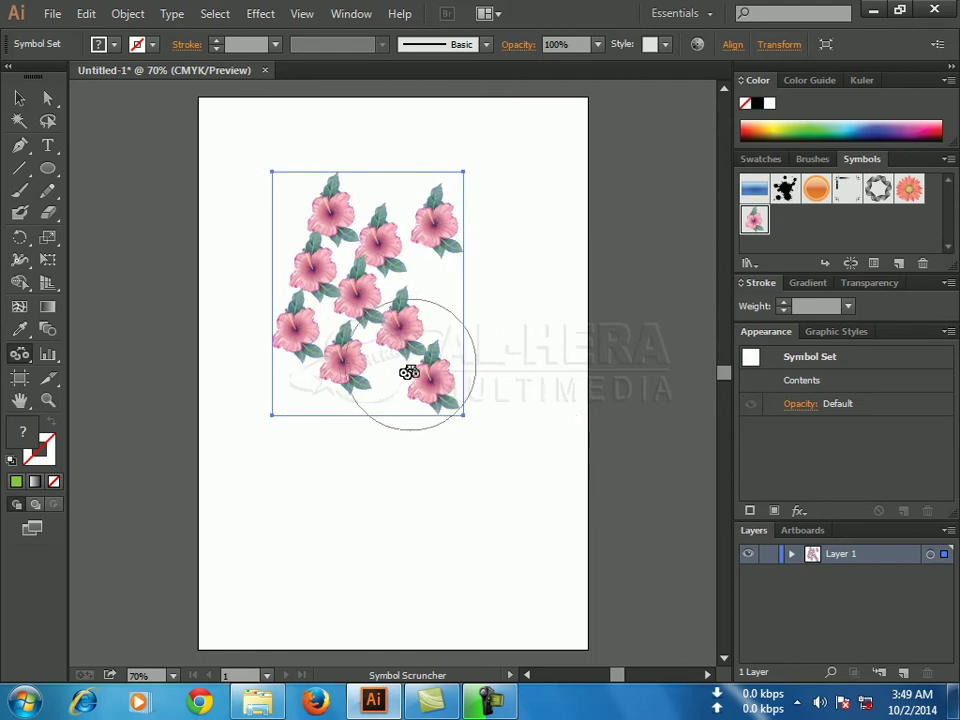
drag(400, 373, 394, 370)
drag(429, 268, 429, 268)
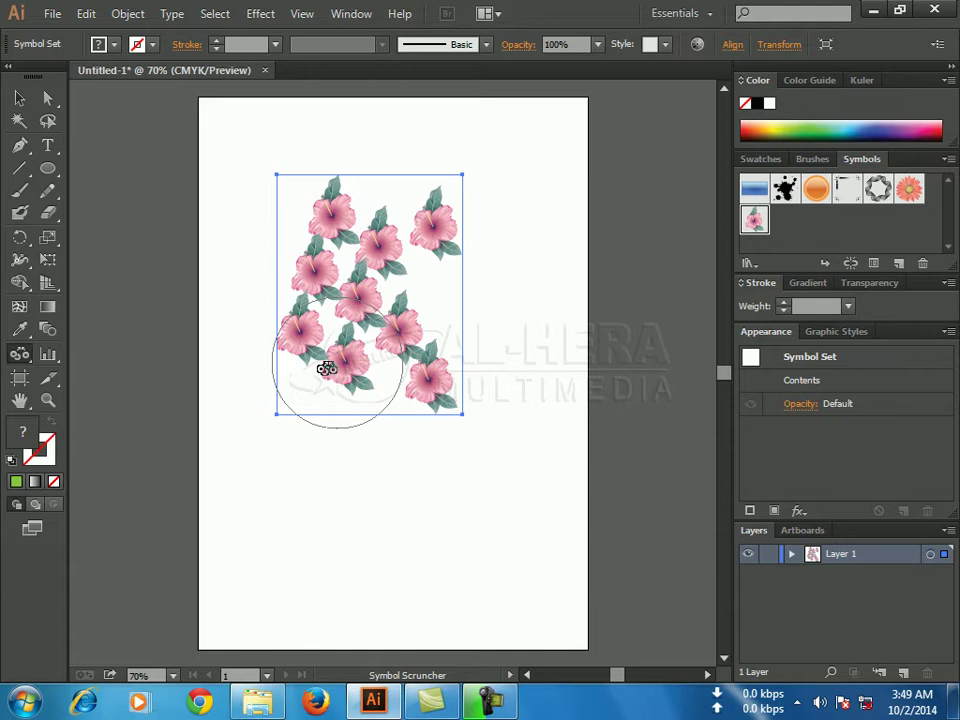
Step: Enlarge the flowers in the upper-left part of the symbol set with the Symbol Sizer Tool
click(24, 364)
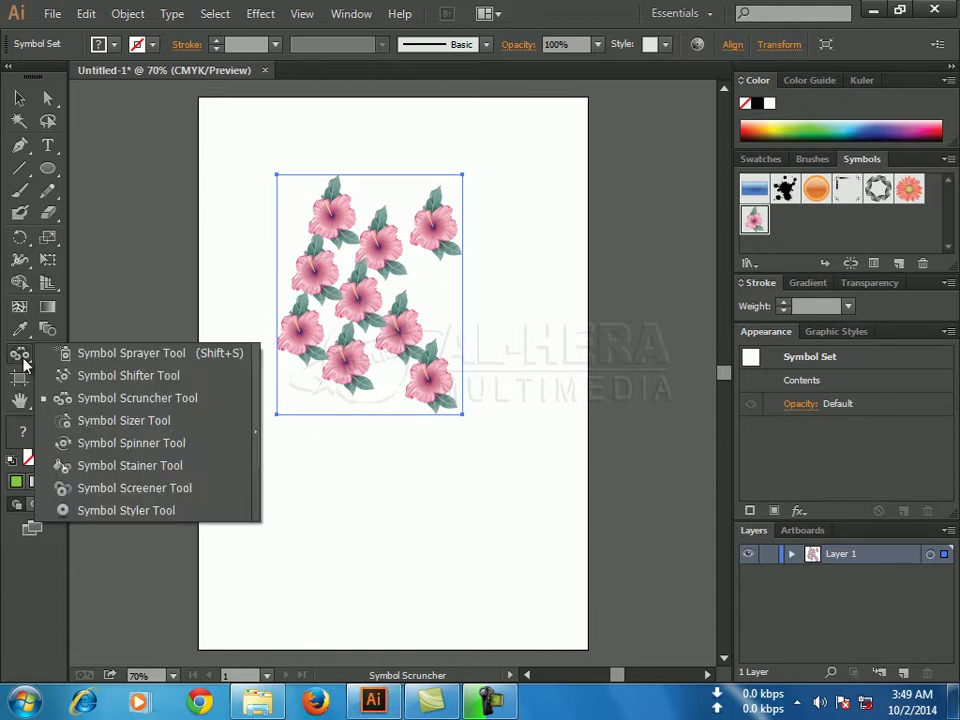
click(120, 424)
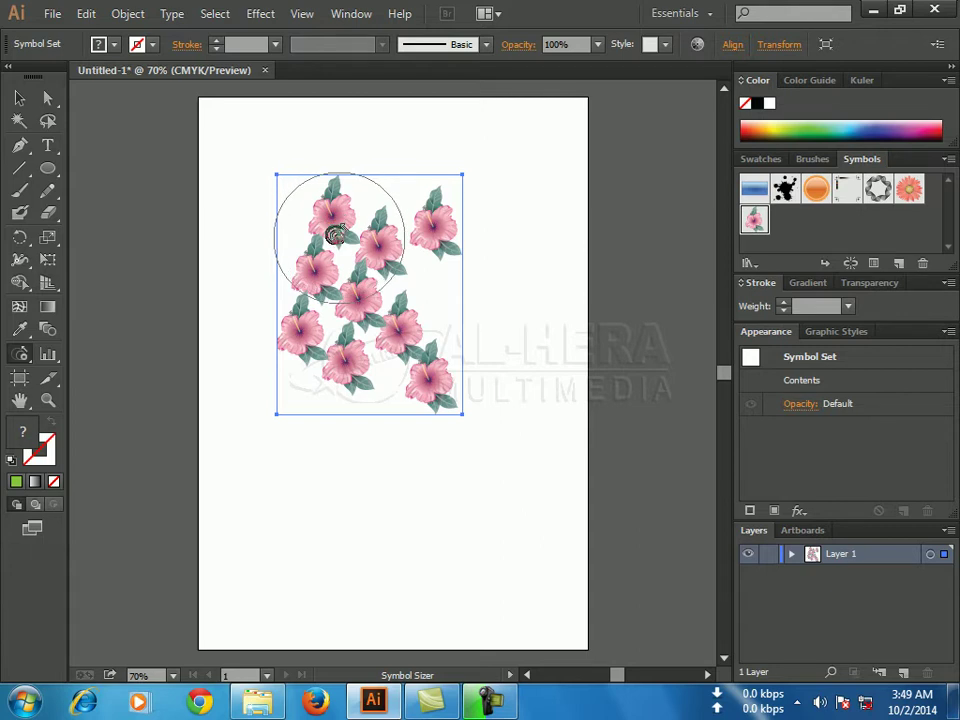
drag(334, 236, 341, 235)
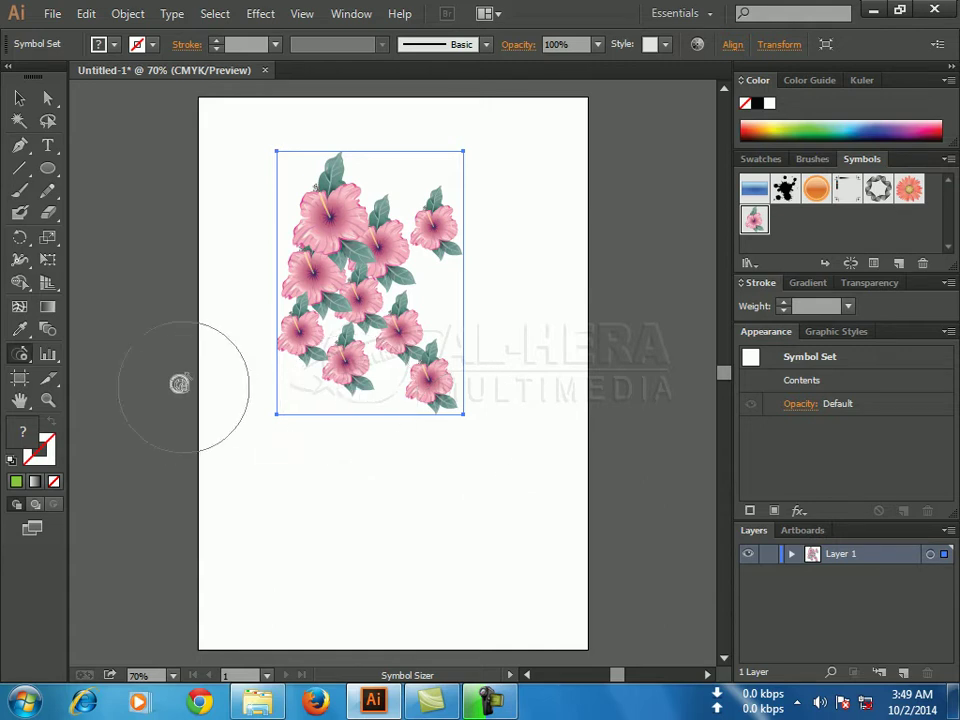
Step: Rotate the flowers at the lower right and upper right of the symbol set with the Symbol Spinner Tool
click(21, 356)
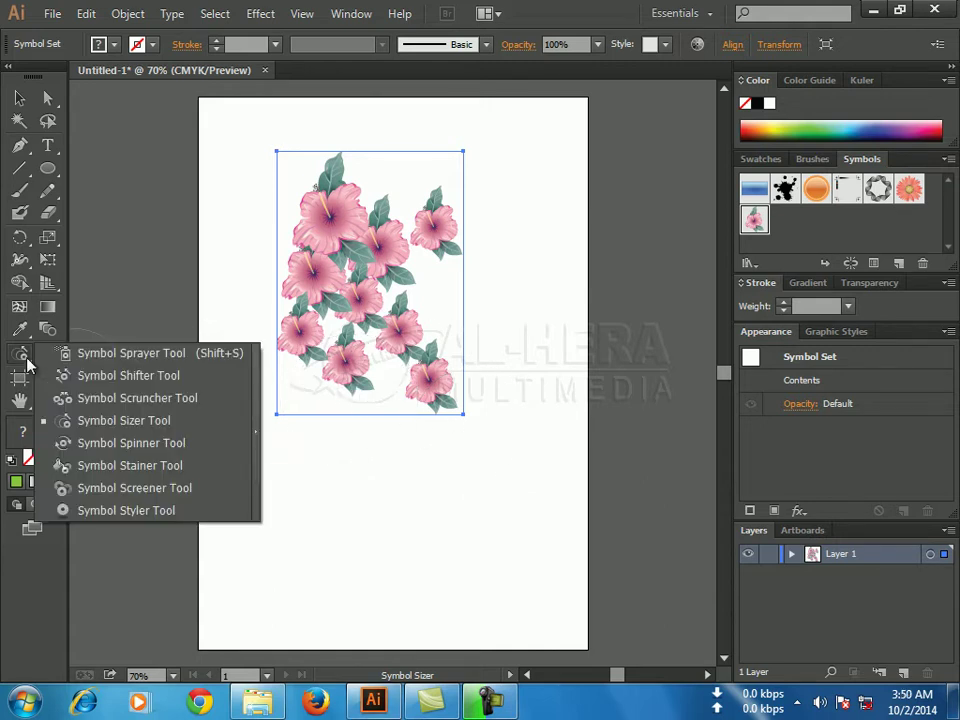
click(133, 448)
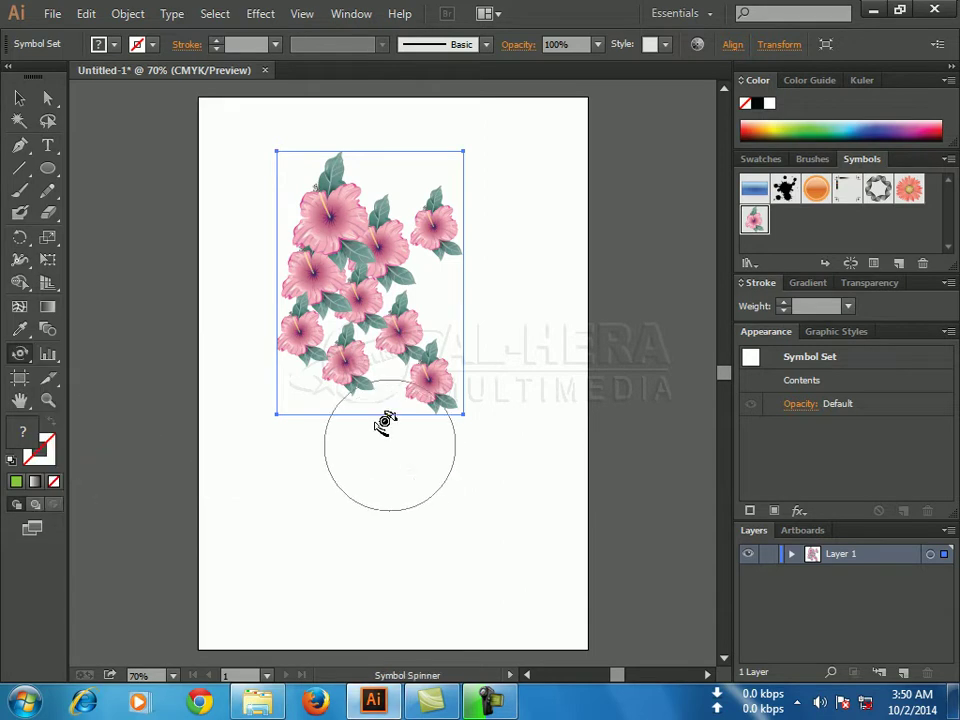
mouse_move(392, 355)
mouse_down()
mouse_move(396, 279)
mouse_move(424, 343)
mouse_move(394, 320)
mouse_move(424, 315)
mouse_move(441, 375)
mouse_move(425, 340)
mouse_move(439, 339)
mouse_move(436, 325)
mouse_move(410, 385)
mouse_up()
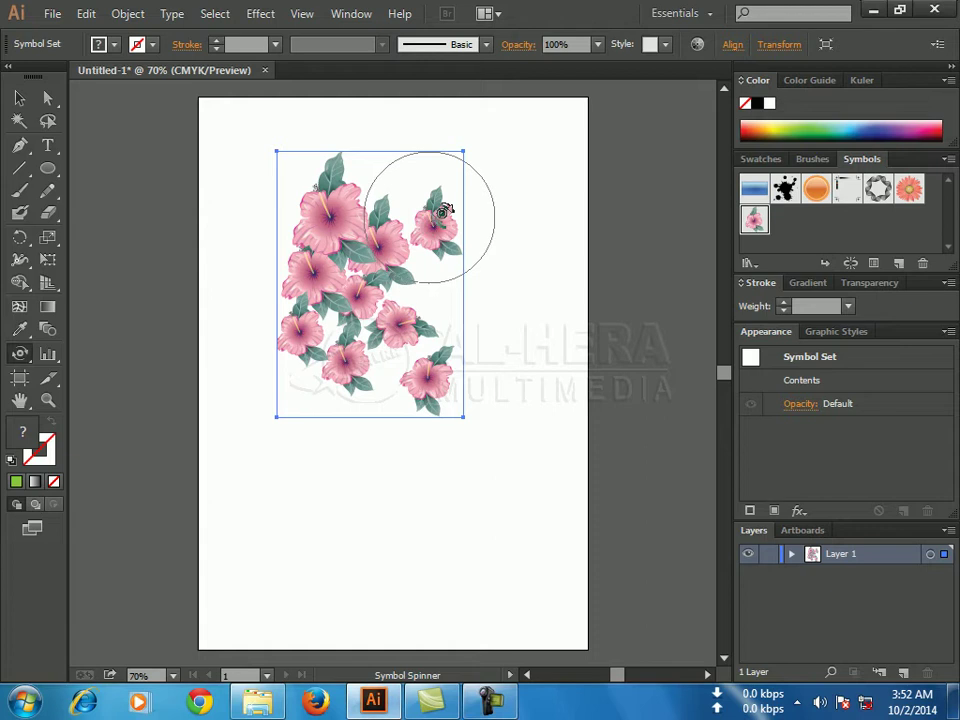
mouse_move(461, 207)
mouse_down()
mouse_move(431, 230)
mouse_move(464, 248)
mouse_move(415, 235)
mouse_up()
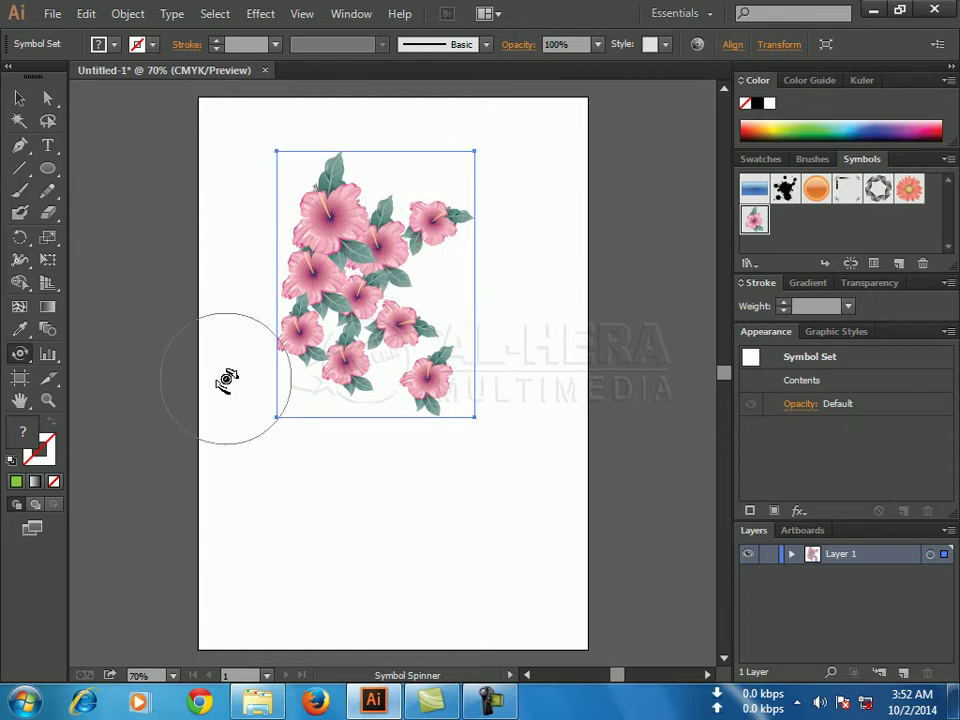
Step: Choose the Symbol Stainer Tool, then with the symbol set deselected switch the color ramp to CMYK and pick a green fill
click(22, 358)
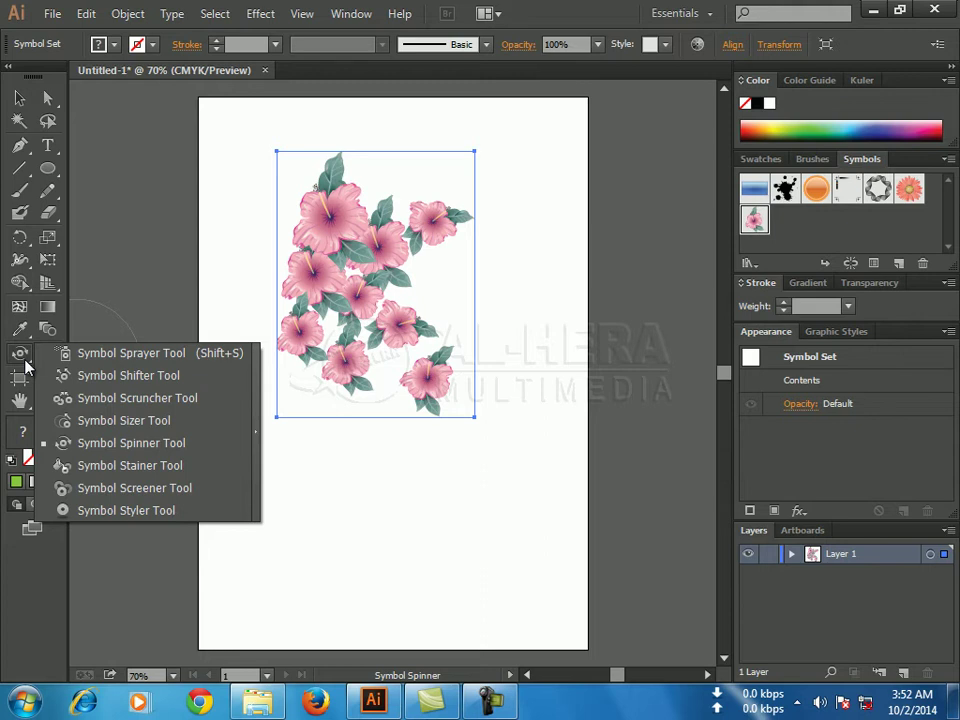
click(130, 466)
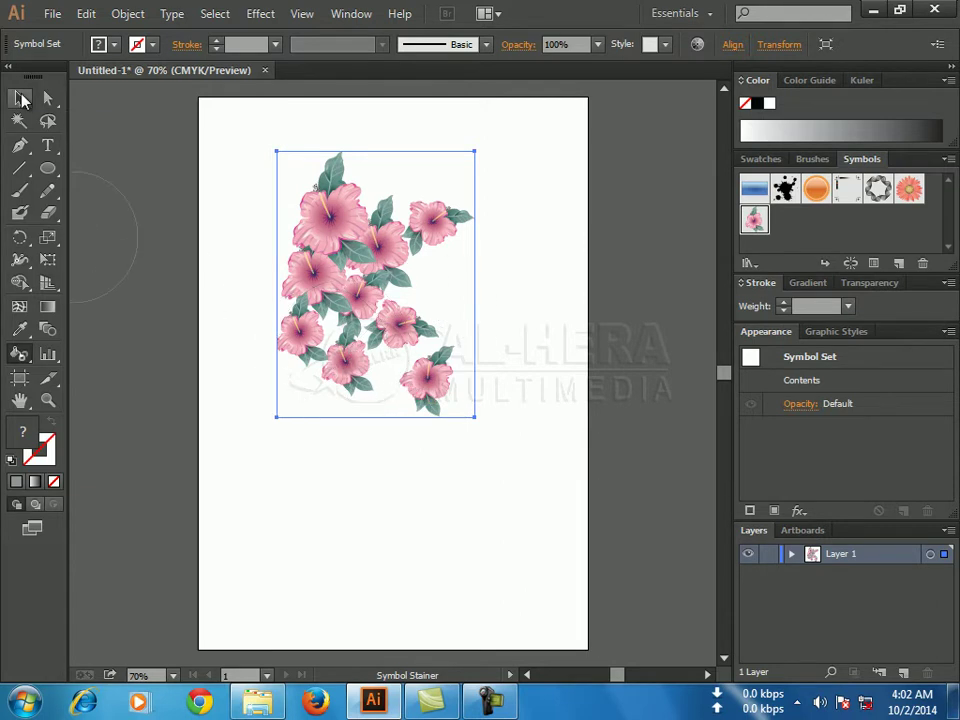
click(20, 98)
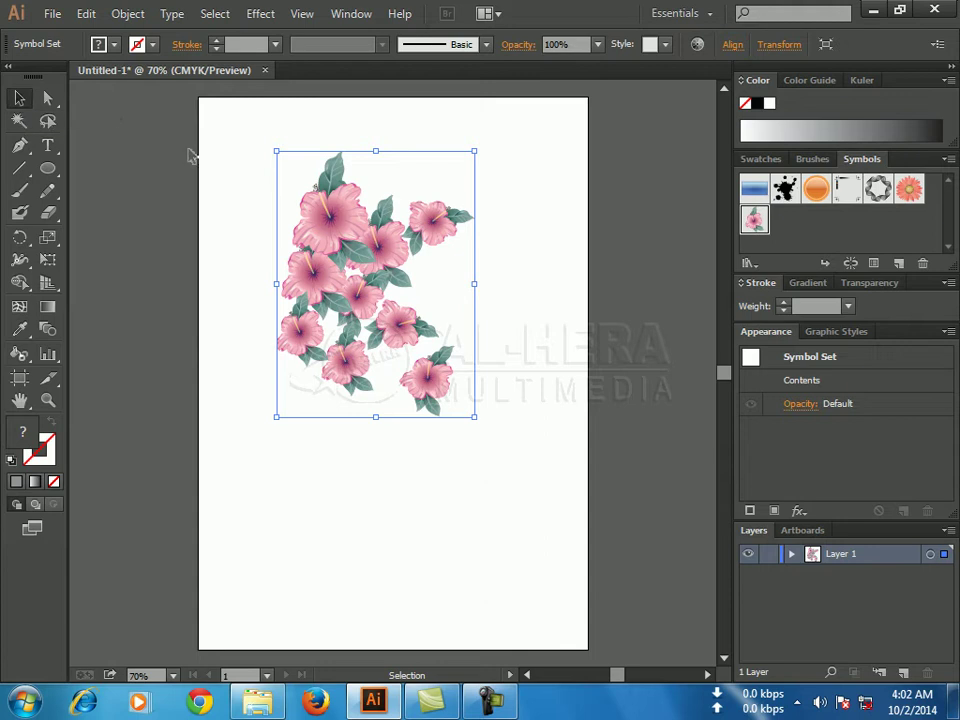
click(525, 133)
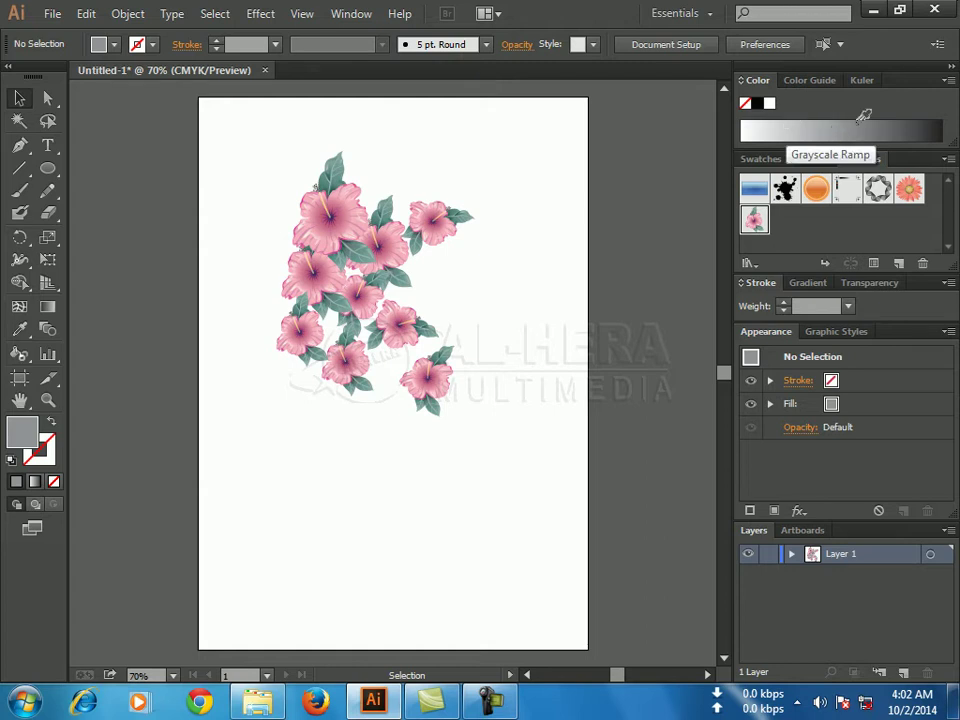
click(949, 82)
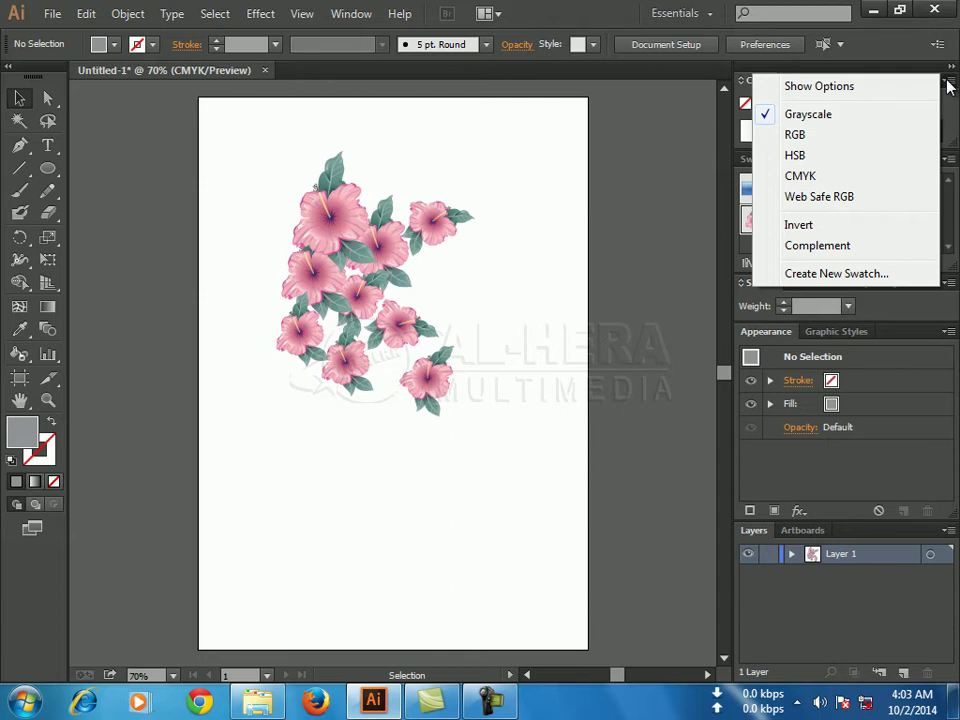
click(806, 178)
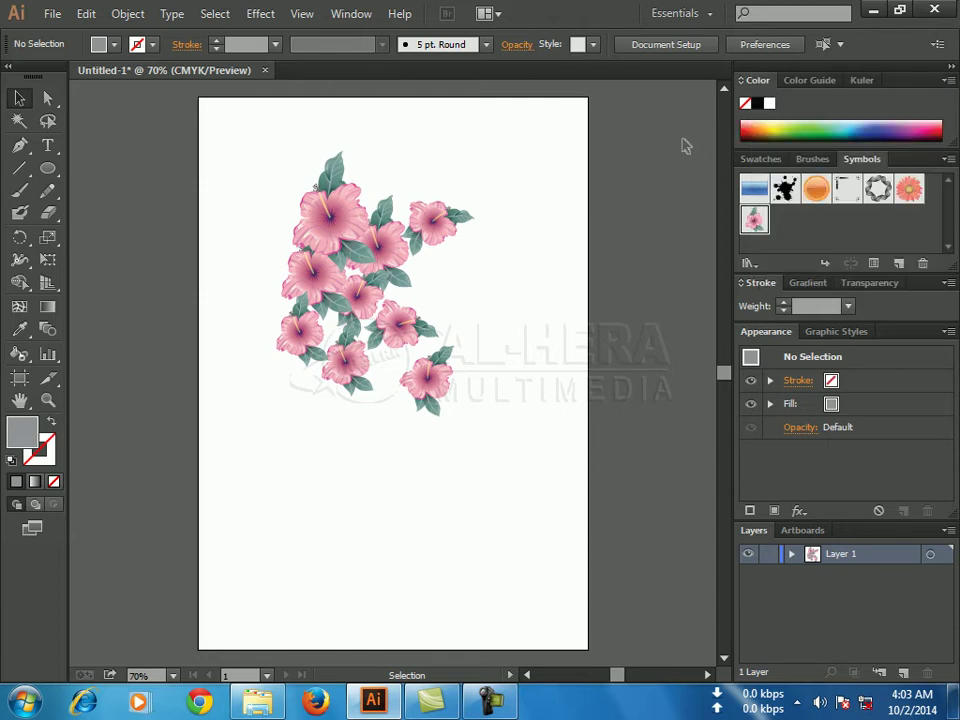
click(820, 120)
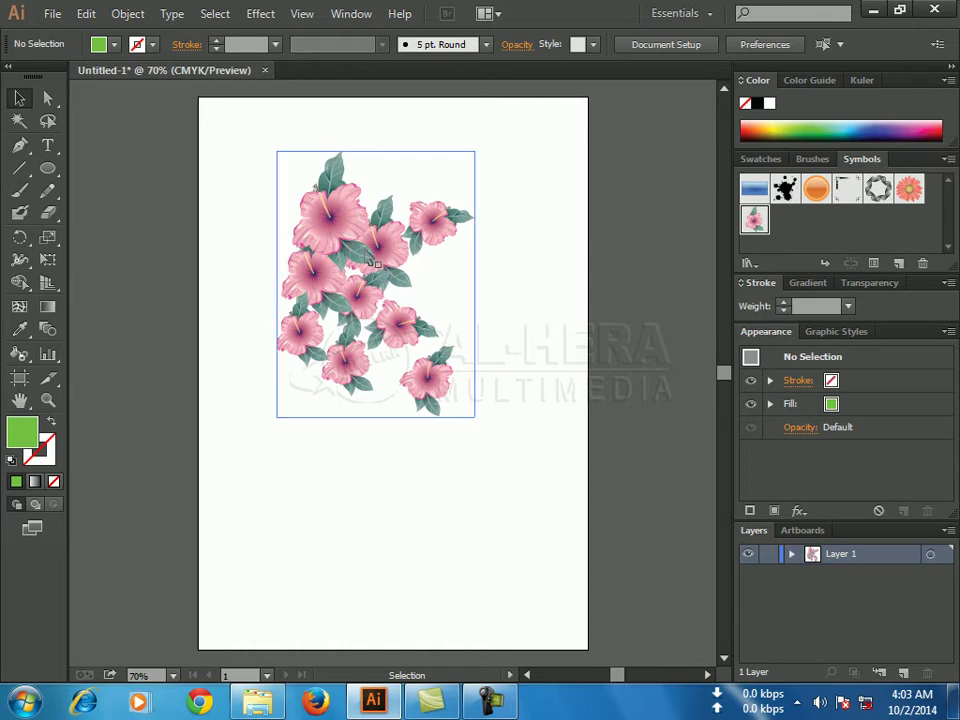
Step: Select the symbol set and stain its lower-right and central flowers green with the Symbol Stainer Tool
click(315, 187)
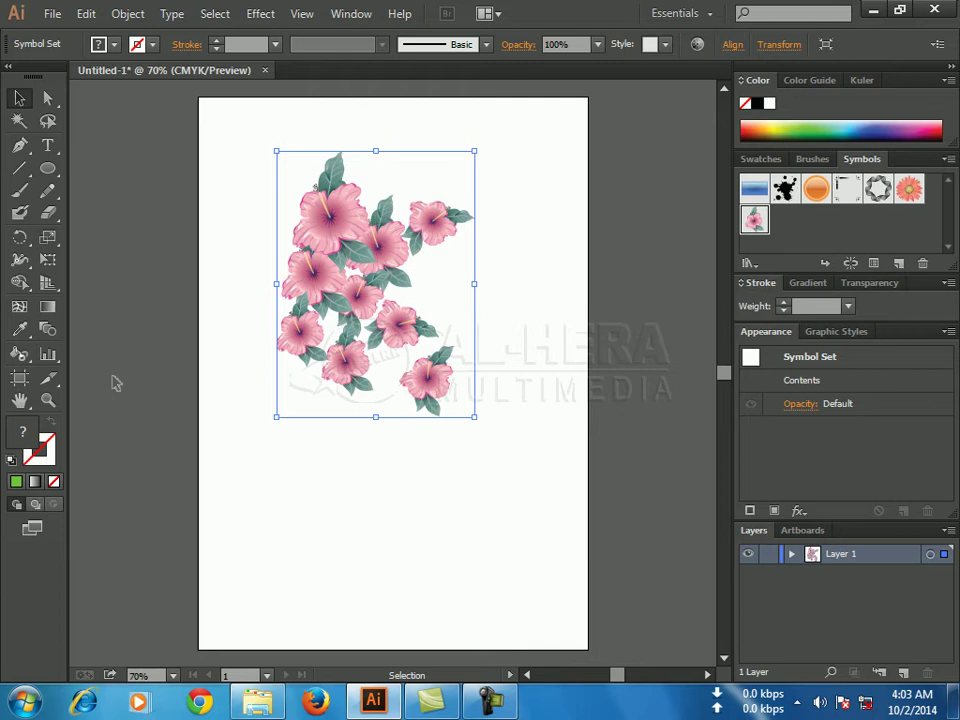
click(19, 356)
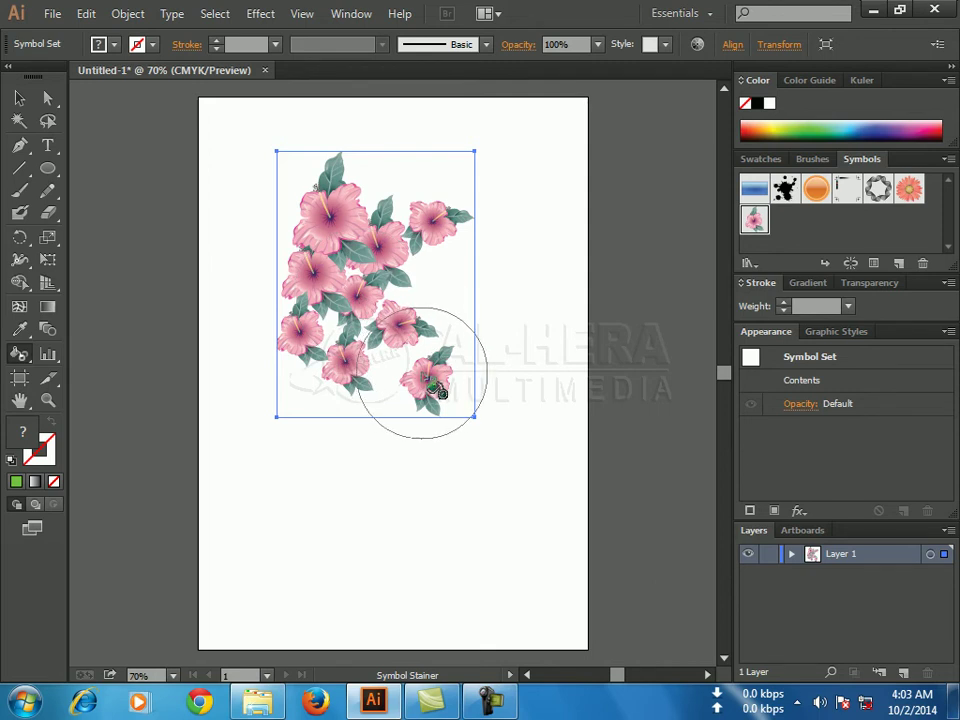
mouse_move(440, 392)
mouse_down()
mouse_move(423, 360)
mouse_move(392, 314)
mouse_move(495, 434)
mouse_move(266, 406)
mouse_move(217, 365)
mouse_move(364, 420)
mouse_move(386, 418)
mouse_move(387, 315)
mouse_move(420, 424)
mouse_up()
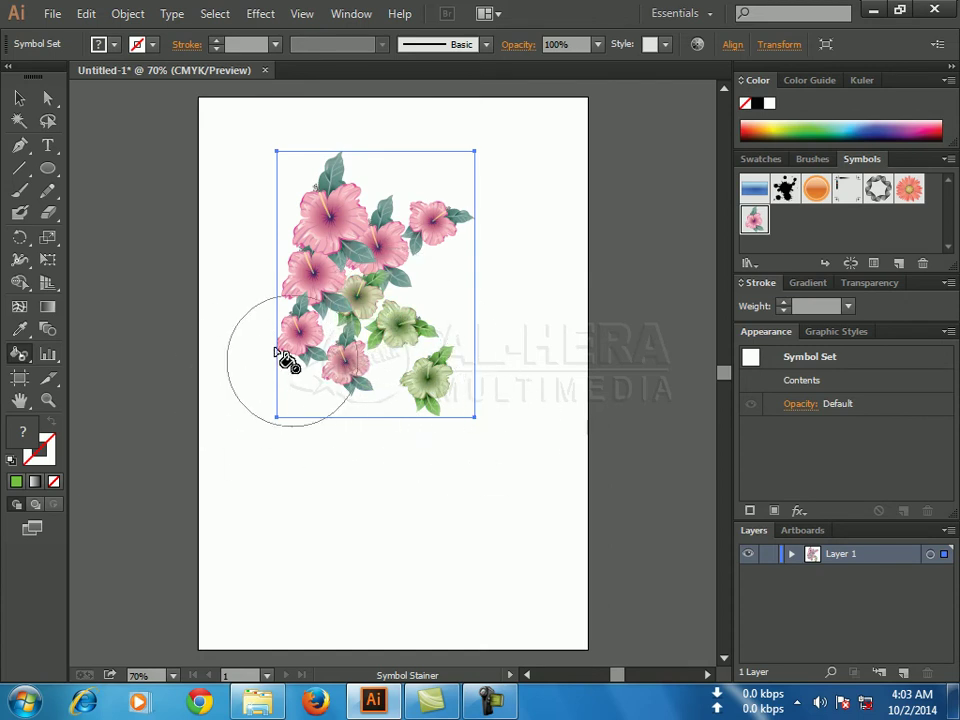
click(21, 101)
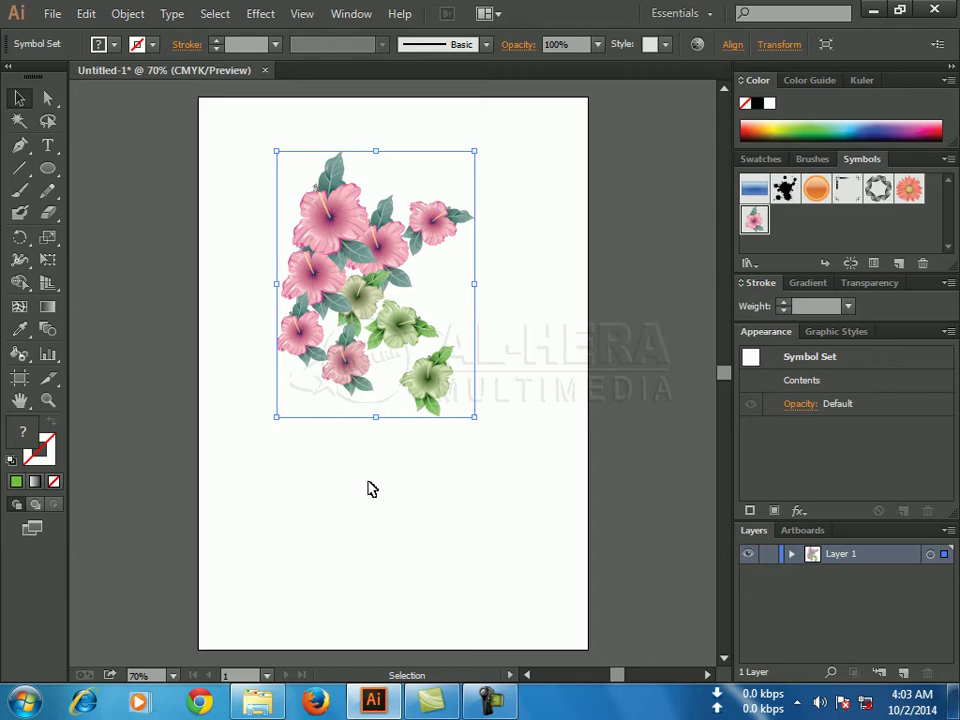
Step: Fade the flowers along the right side of the symbol set with the Symbol Screener Tool
click(29, 366)
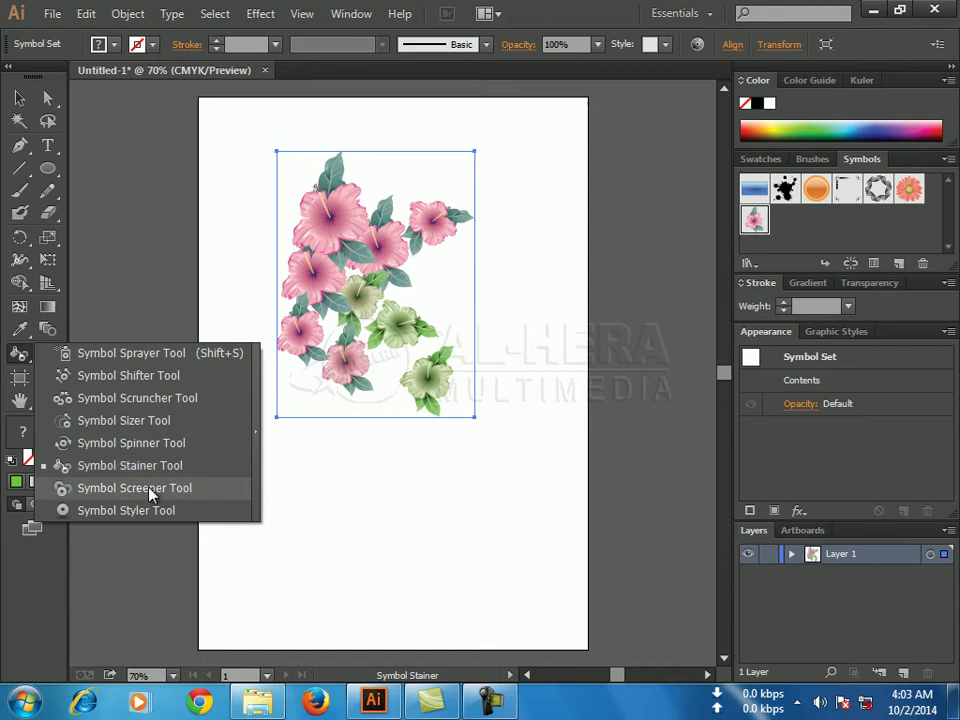
click(181, 493)
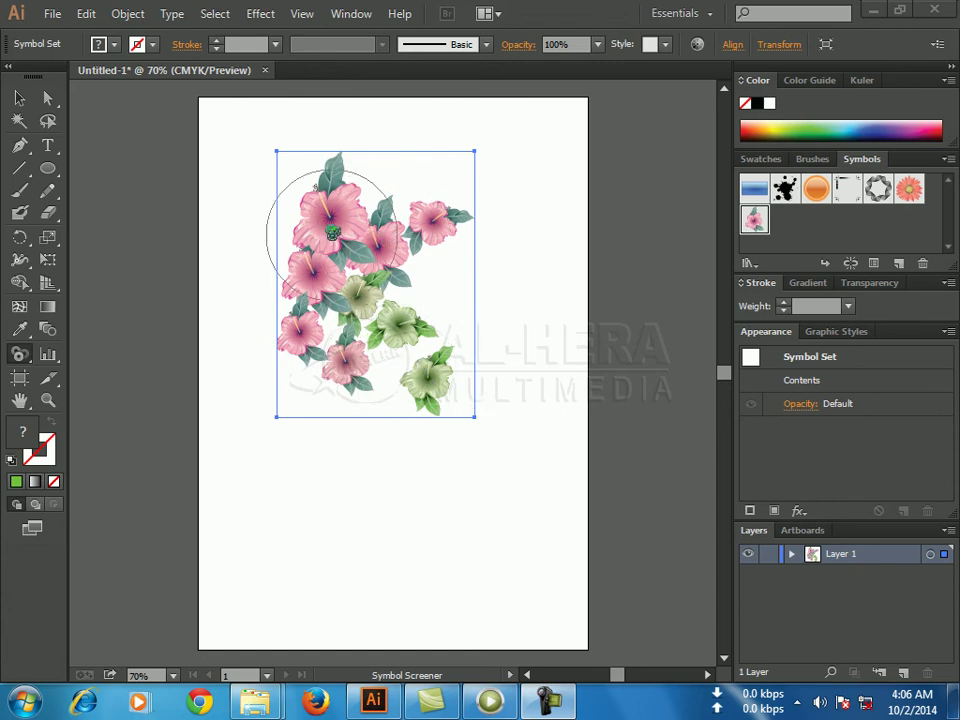
mouse_move(435, 225)
mouse_down()
mouse_move(430, 238)
mouse_move(435, 223)
mouse_move(446, 238)
mouse_move(445, 287)
mouse_move(414, 255)
mouse_move(431, 381)
mouse_move(412, 348)
mouse_move(396, 343)
mouse_move(403, 321)
mouse_move(443, 334)
mouse_up()
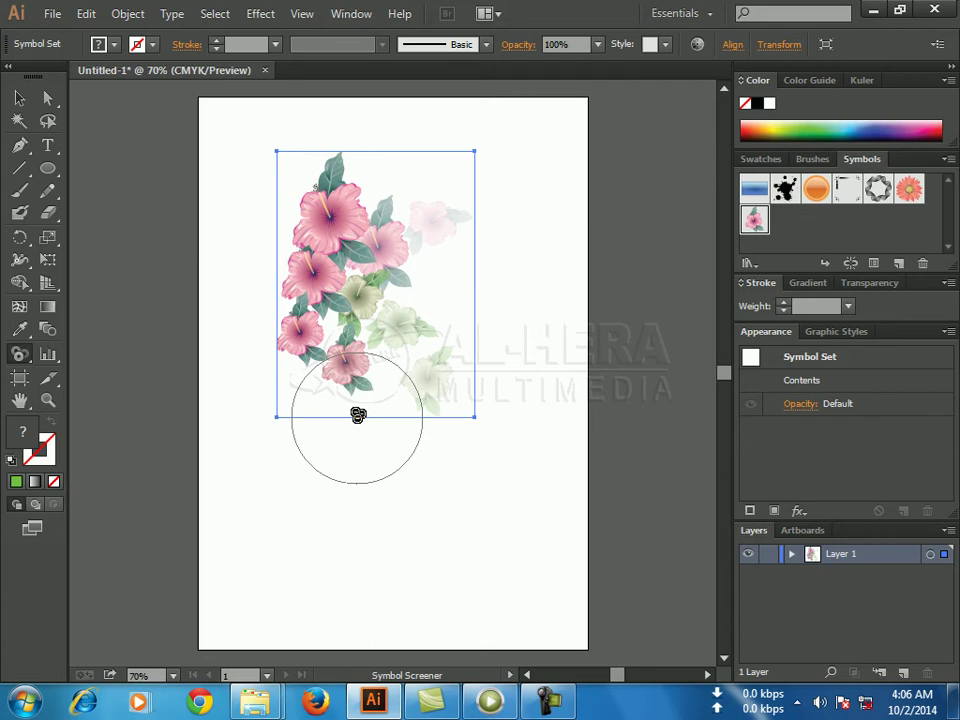
Step: Apply the yellow-green swirl graphic style to the two lower-left flowers of the symbol set with the Symbol Styler Tool
click(24, 360)
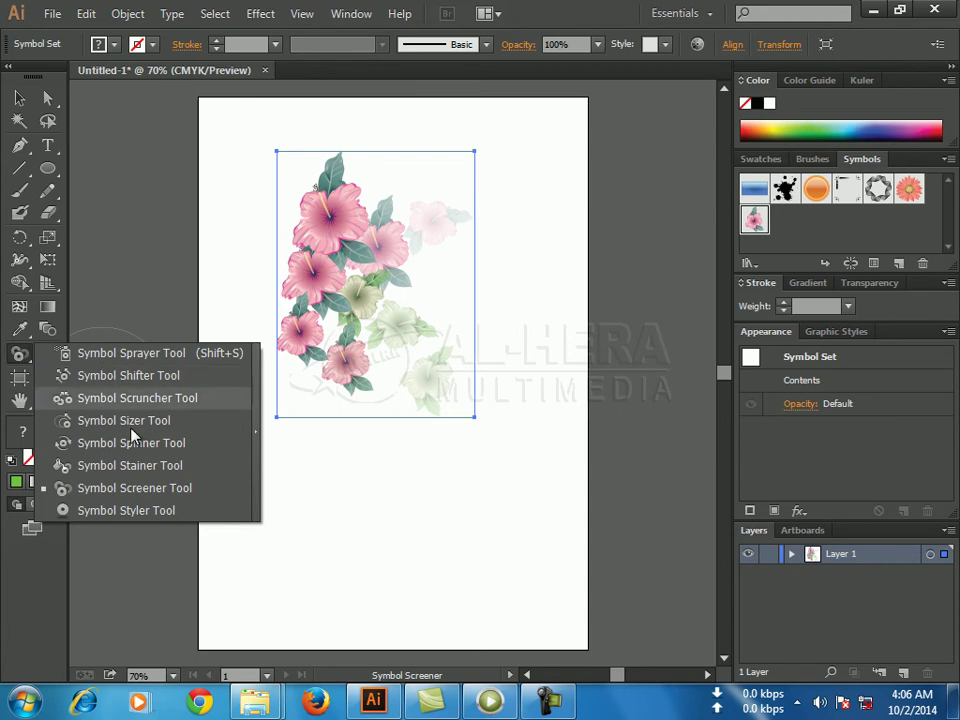
click(147, 512)
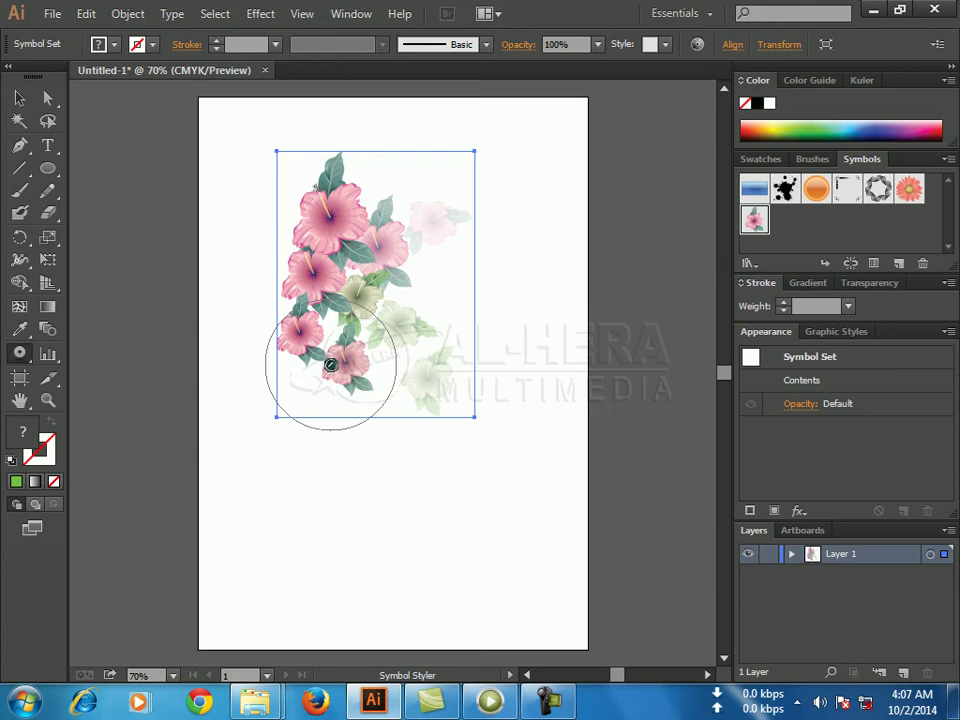
click(839, 333)
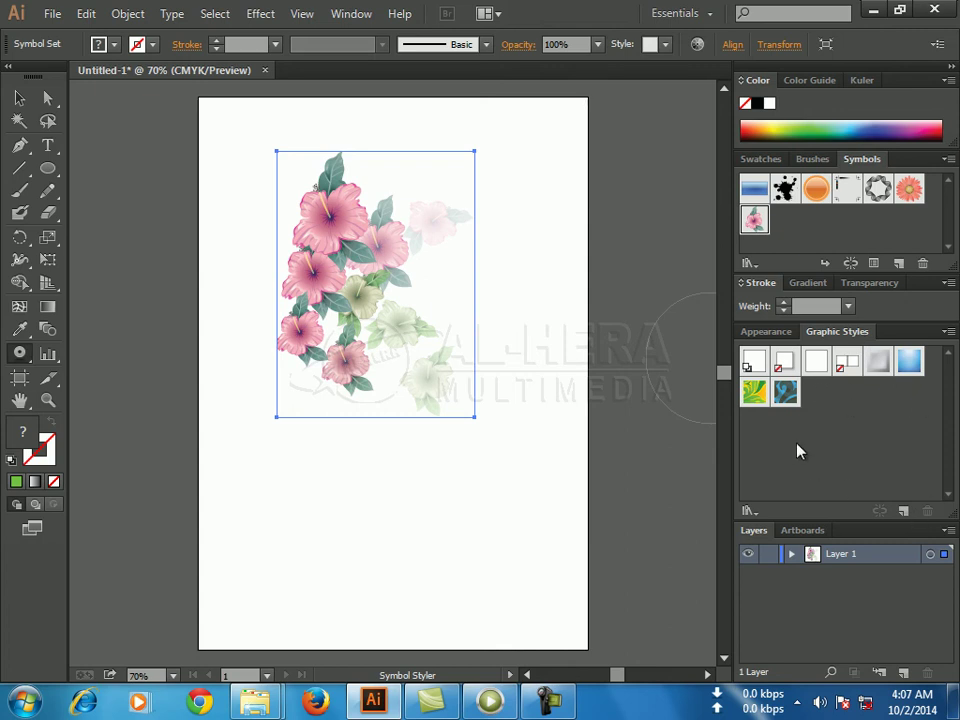
click(756, 397)
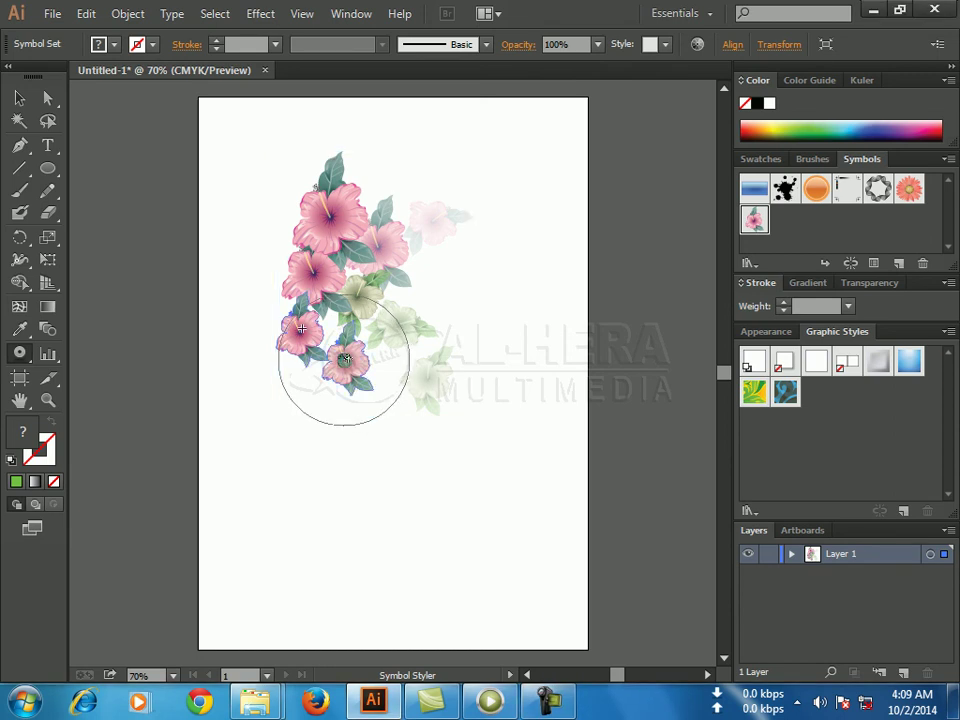
click(344, 359)
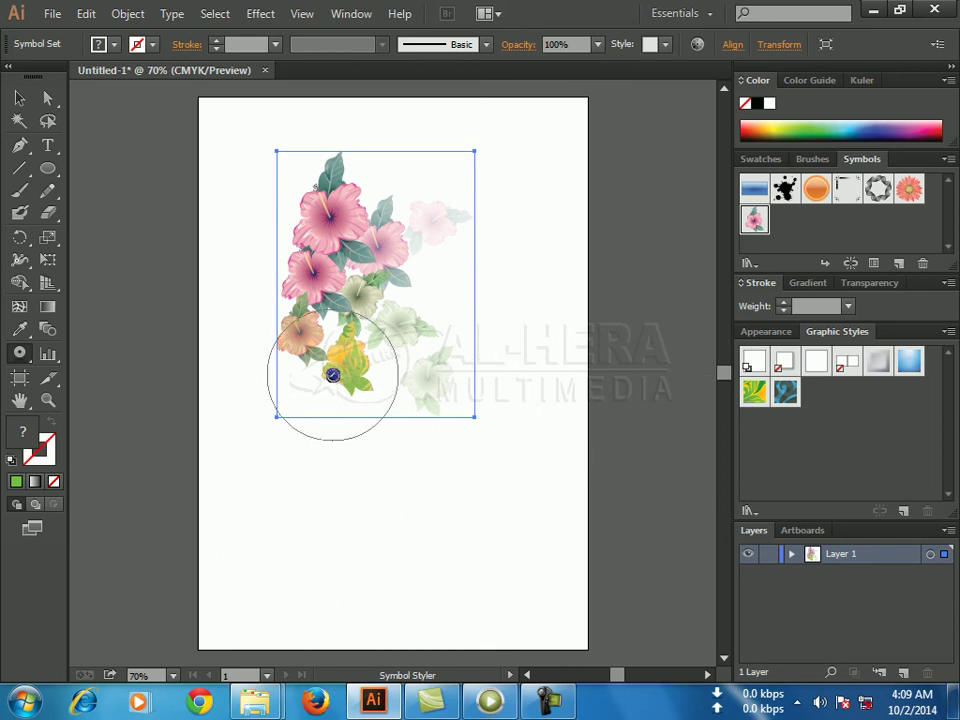
click(24, 360)
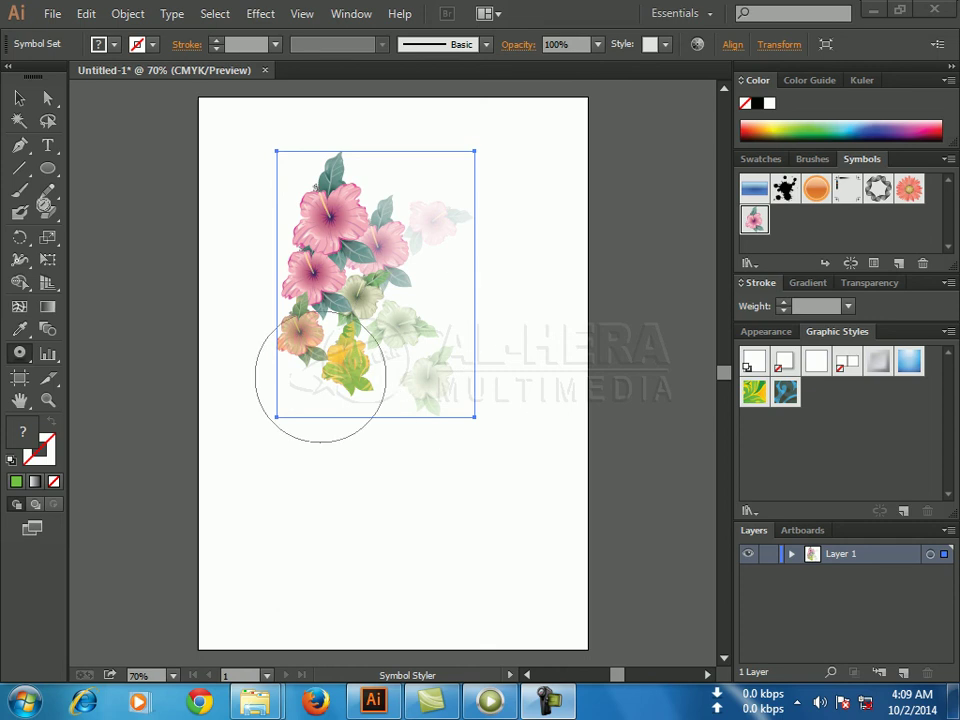
click(19, 97)
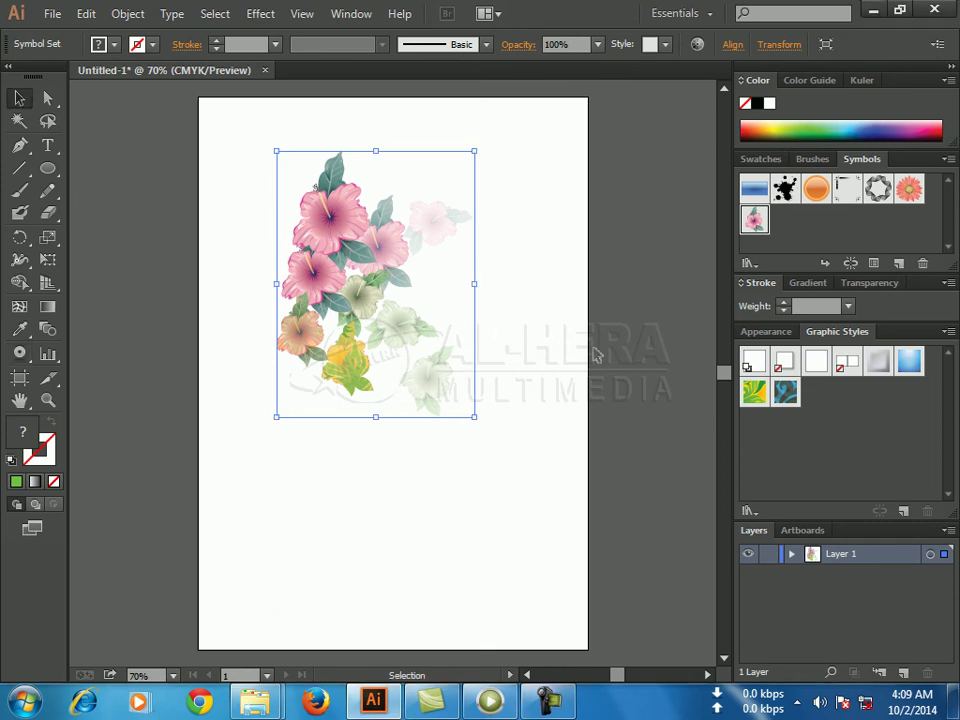